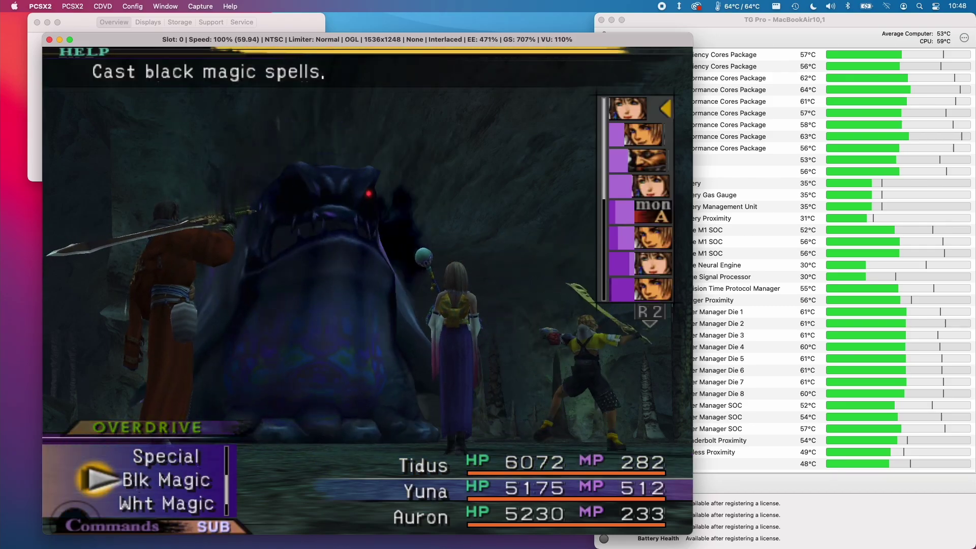
pyautogui.press('k')
pyautogui.press('k')
pyautogui.press('k')
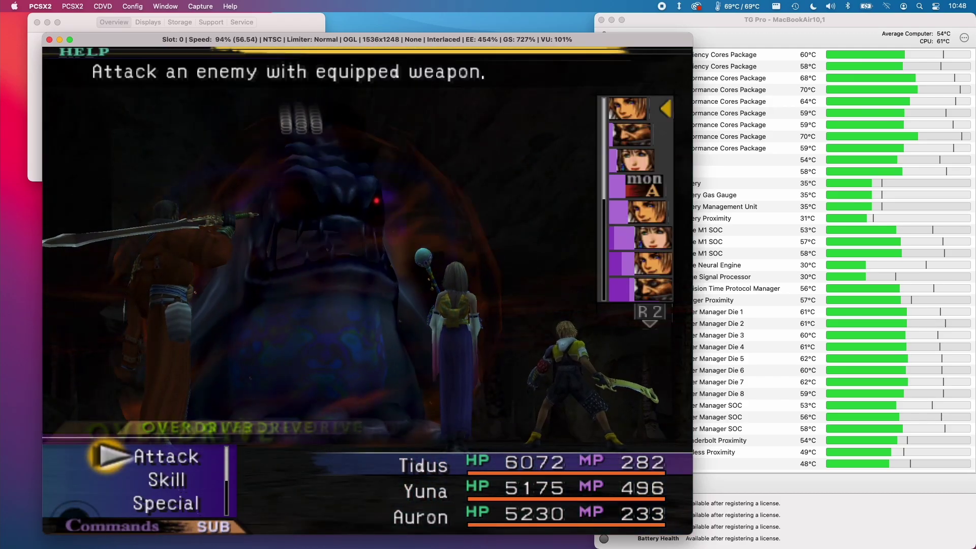
# - Have Tidus attack the Flan and the fish enemy, then Rikku attack Splasher C
pyautogui.press('k')
pyautogui.press('k')
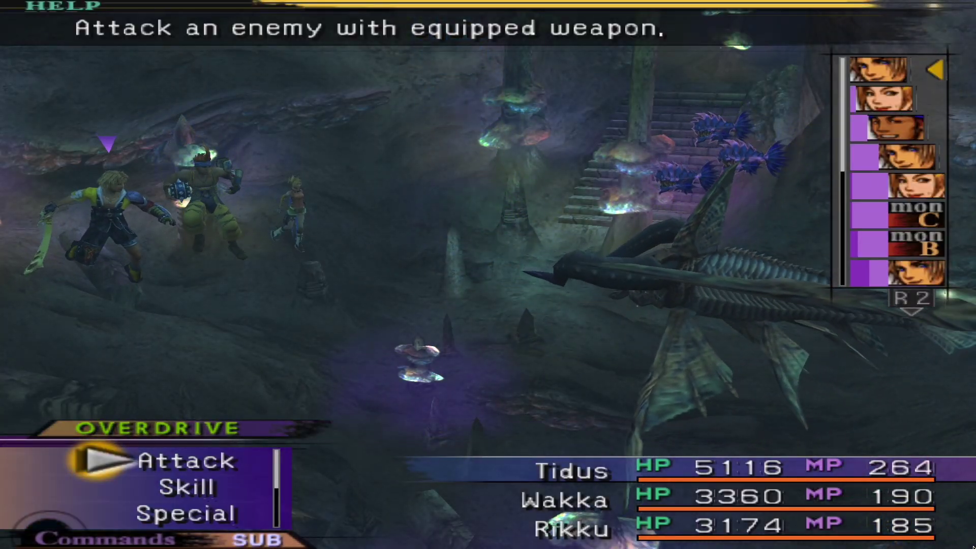
pyautogui.press('k')
pyautogui.press('k')
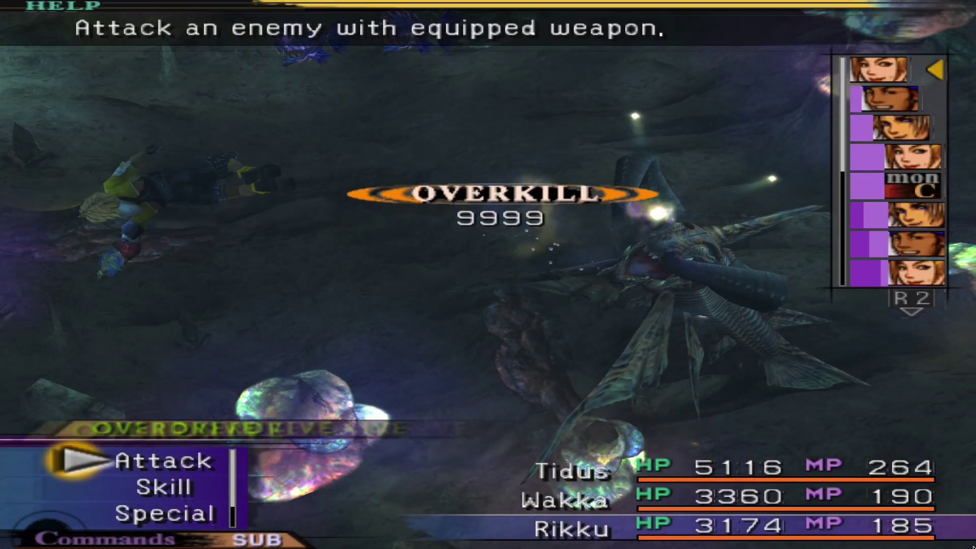
pyautogui.press('k')
pyautogui.press('k')
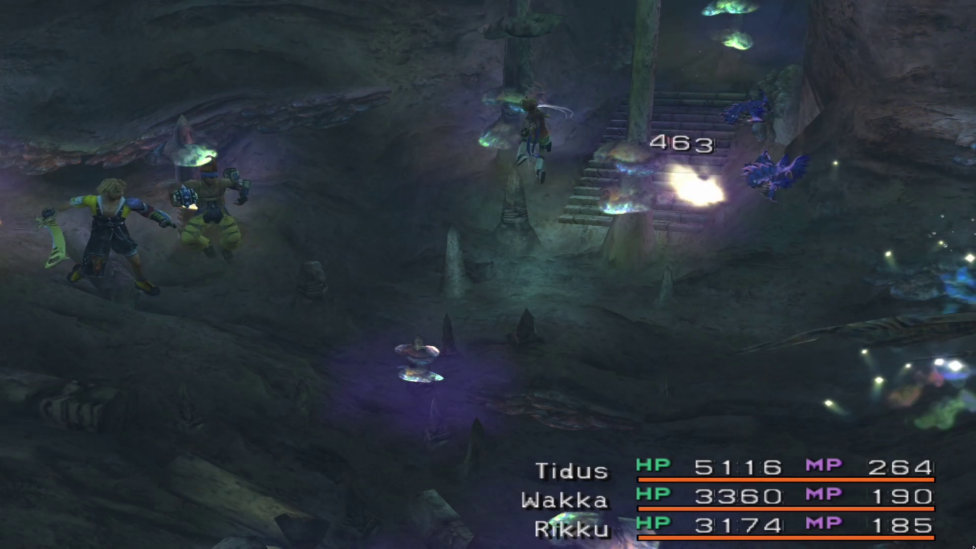
pyautogui.press('k')
pyautogui.press('k')
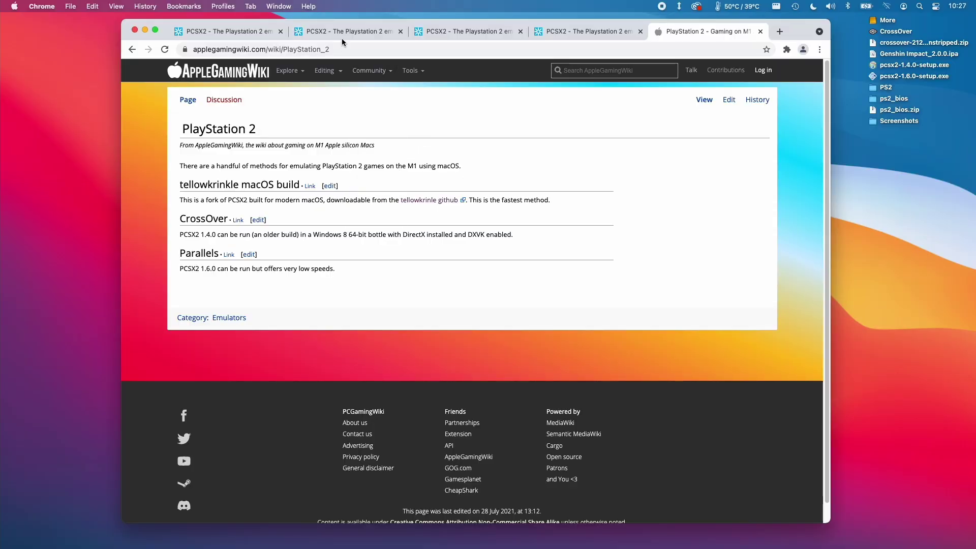
# - Switch to the pcsx2.net release downloads overview in the second PCSX2 tab
pyautogui.click(342, 37)
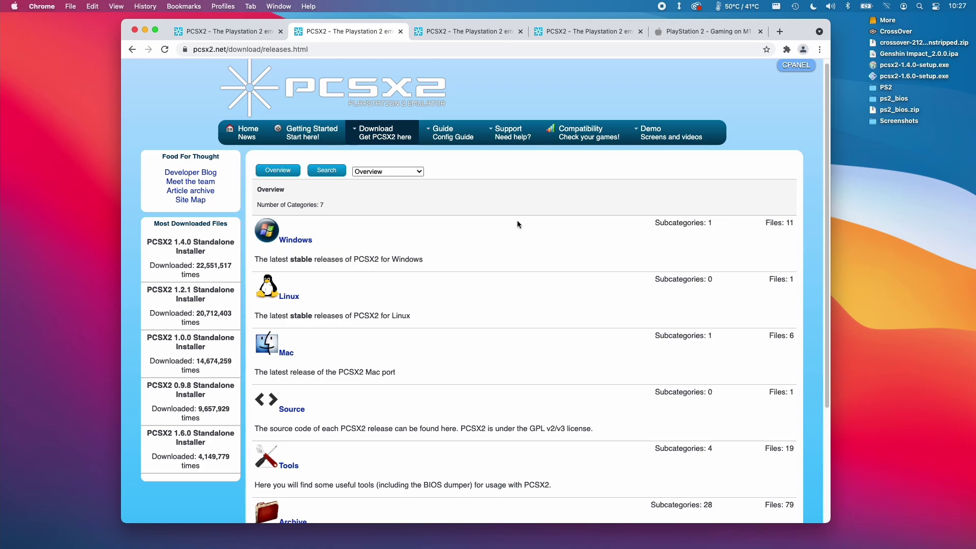
# - View the Windows downloads category, highlighting 'for Windows.' in the installer description
pyautogui.click(447, 36)
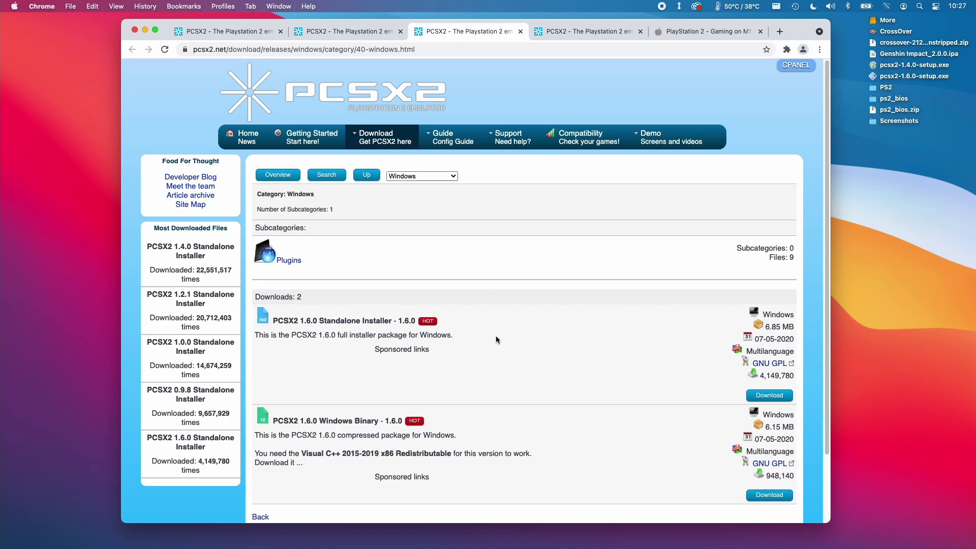
pyautogui.moveTo(453, 334); pyautogui.dragTo(404, 335)
pyautogui.click(416, 331)
# - View the Mac downloads category, highlighting the July 2012 release date and 'Lion!'
pyautogui.click(559, 33)
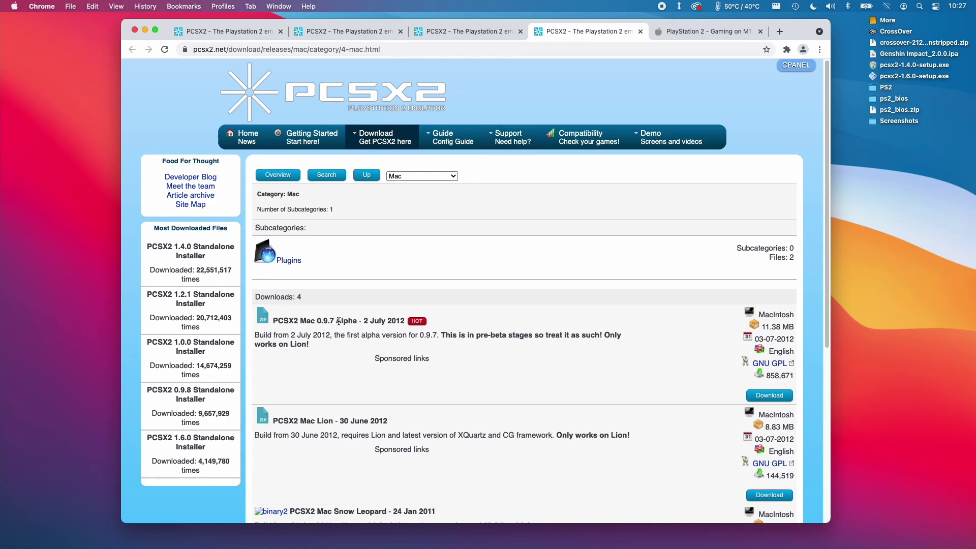
pyautogui.moveTo(368, 322); pyautogui.dragTo(404, 322)
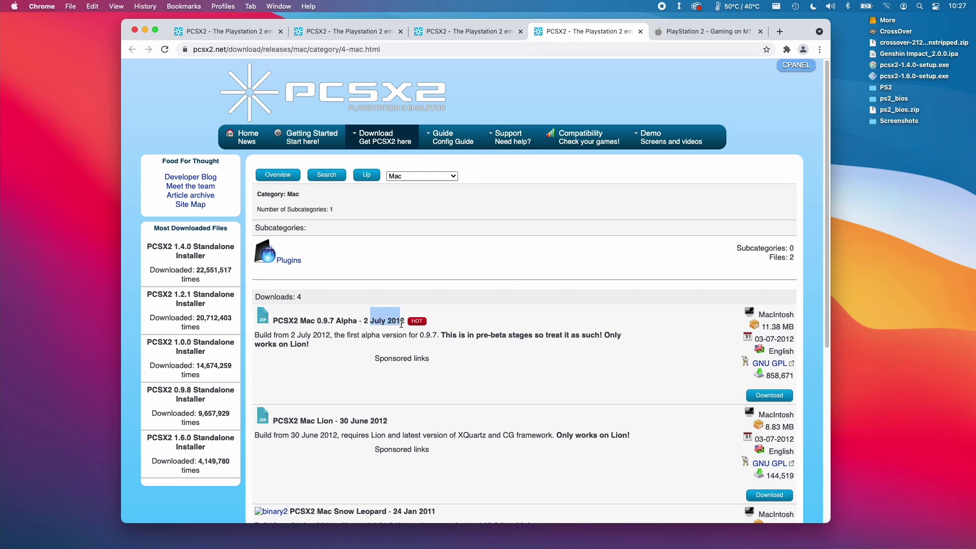
pyautogui.click(378, 334)
pyautogui.moveTo(306, 345); pyautogui.dragTo(289, 344)
pyautogui.click(289, 345)
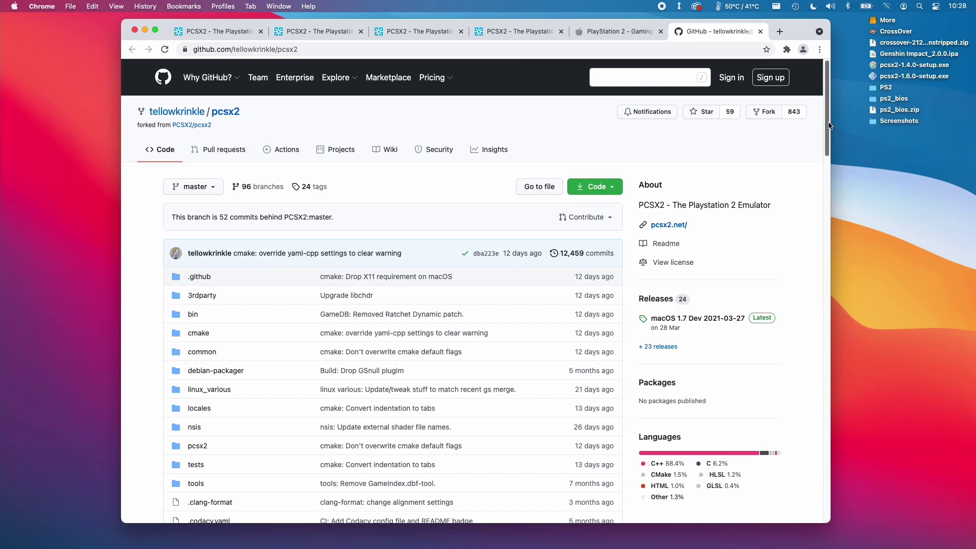
# - Scroll the fork's repository page and open the macOS 1.7 Dev 2021-03-27 release
pyautogui.moveTo(828, 125); pyautogui.dragTo(832, 139)
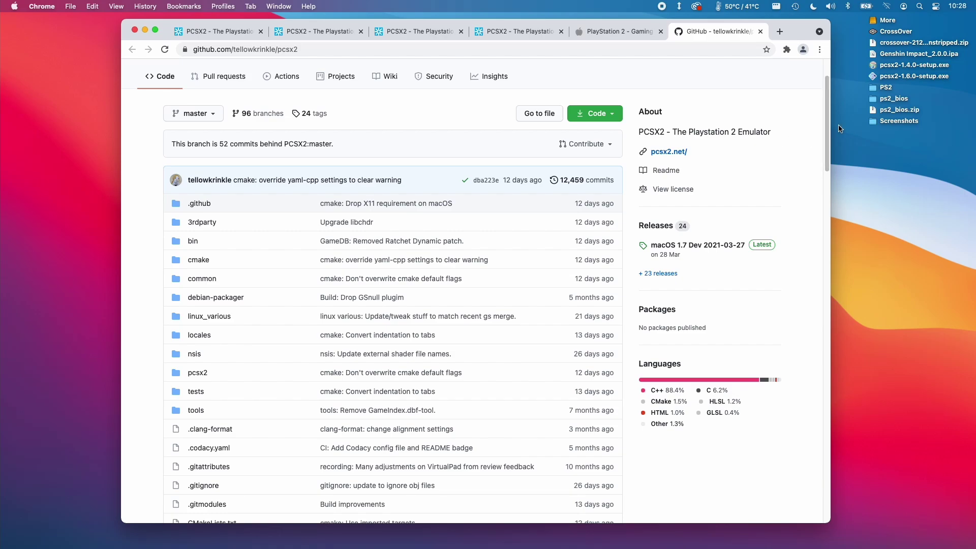
pyautogui.scroll(3, 270, 109)
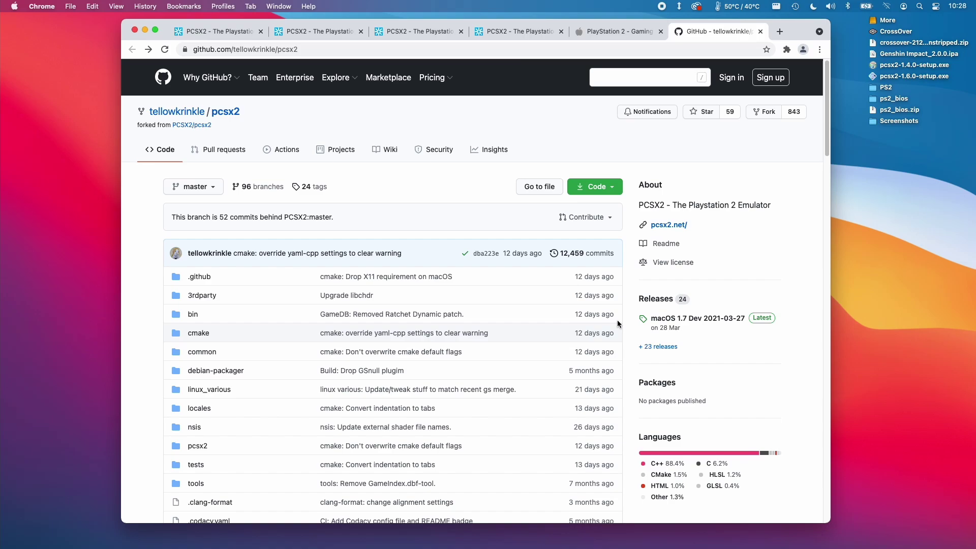
pyautogui.click(662, 321)
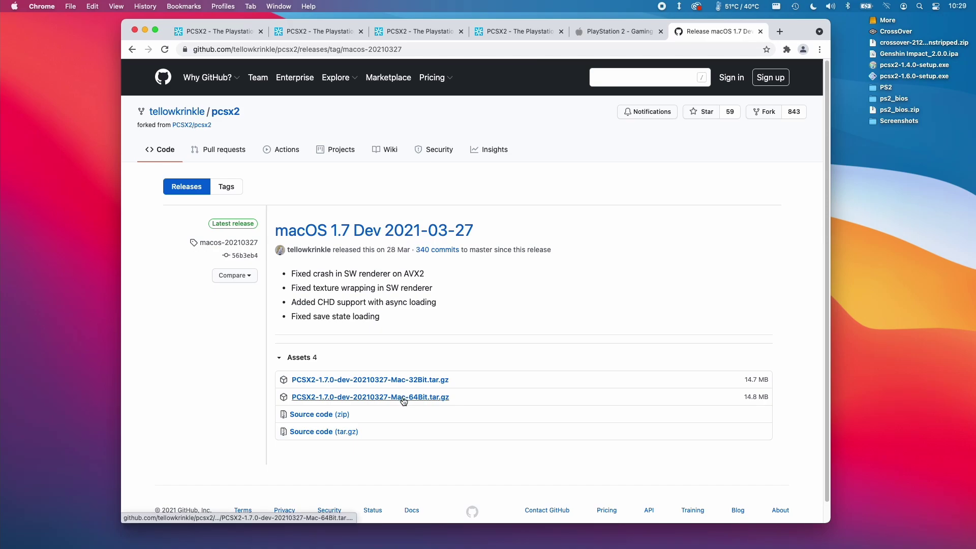
# - Download the Mac-64Bit.tar.gz archive and extract it in the Downloads folder
pyautogui.click(369, 401)
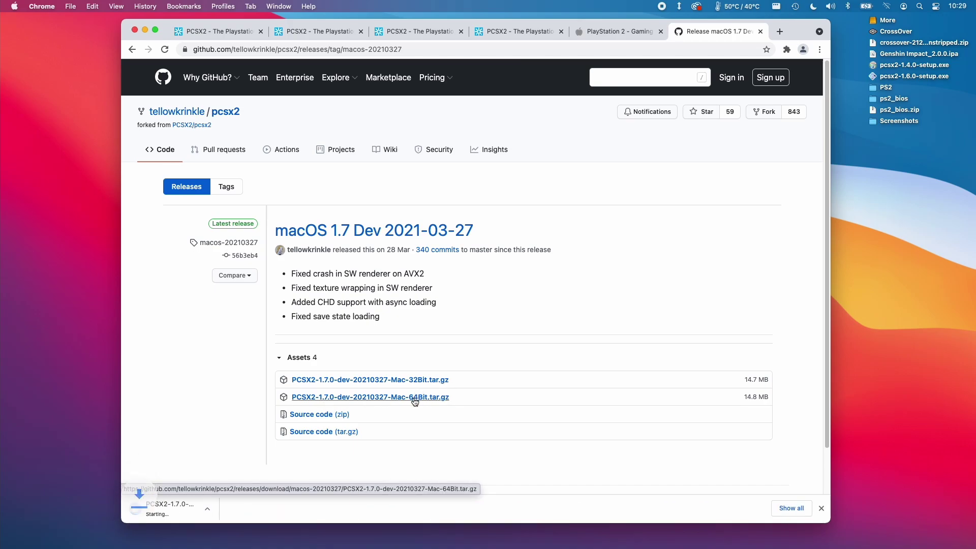
pyautogui.click(343, 540)
pyautogui.click(403, 190)
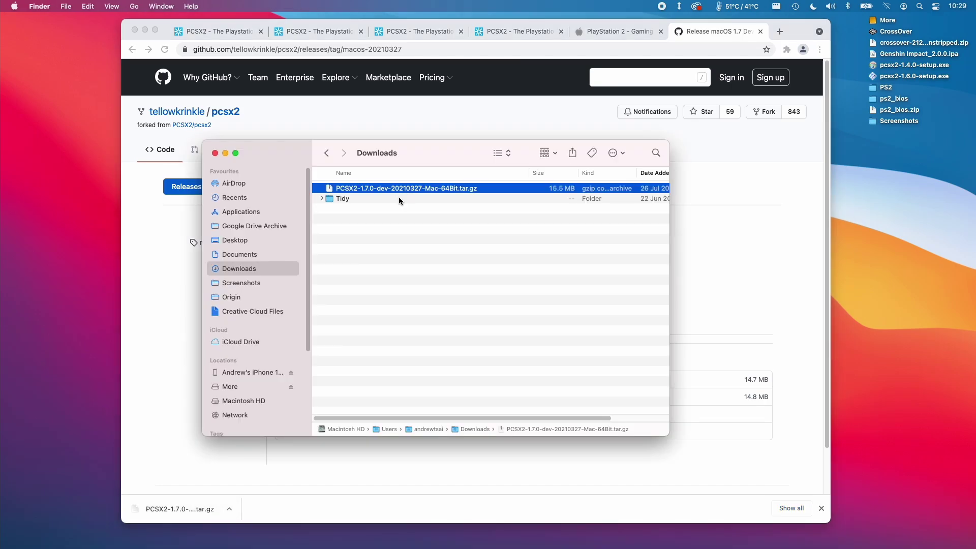
pyautogui.doubleClick(459, 188)
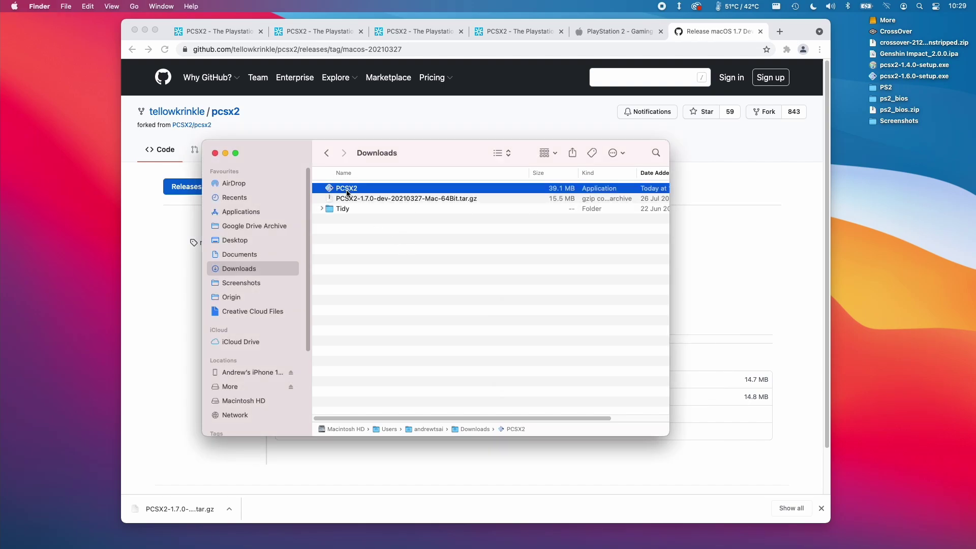
# - Move PCSX2 into Applications, replacing the old copy, then launch it and cancel the developer warning
pyautogui.moveTo(355, 192); pyautogui.dragTo(274, 212)
pyautogui.click(627, 413)
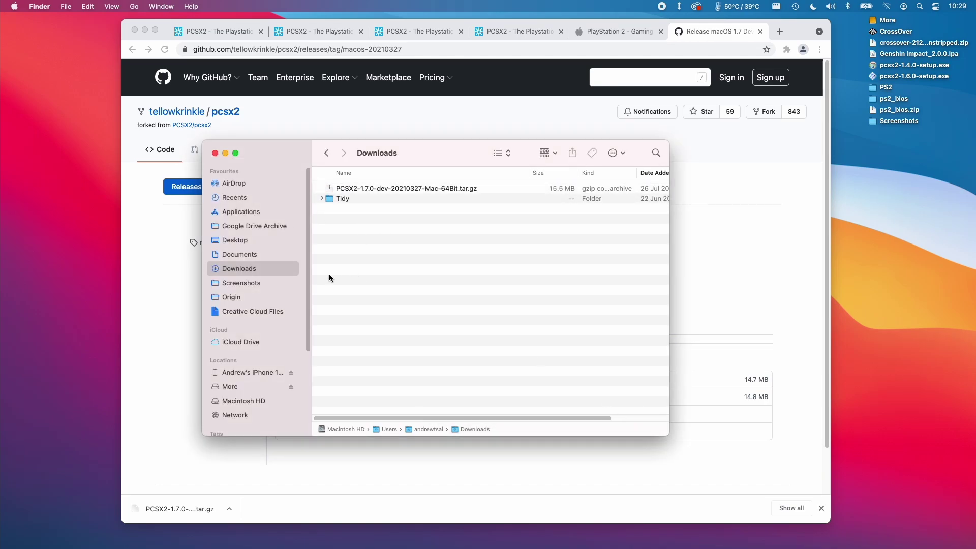
pyautogui.click(257, 212)
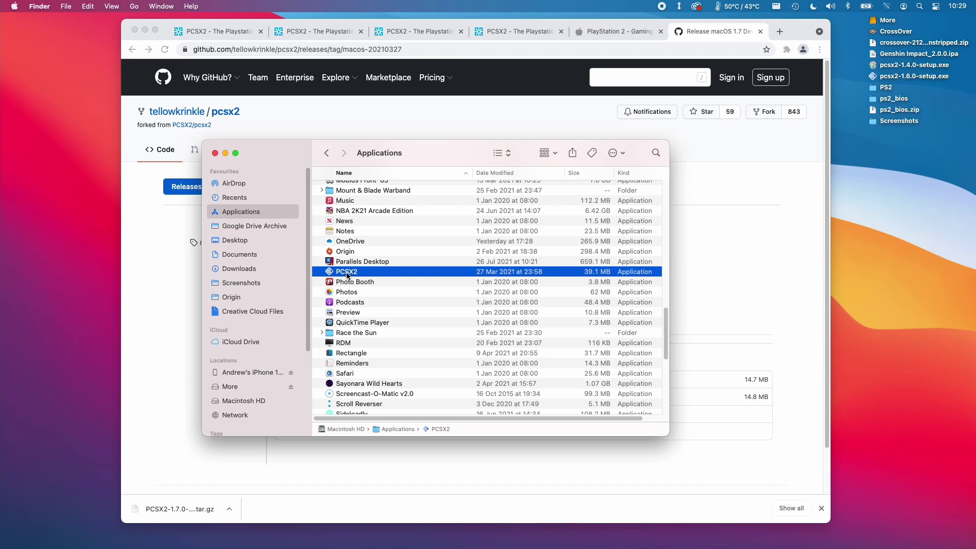
pyautogui.doubleClick(348, 273)
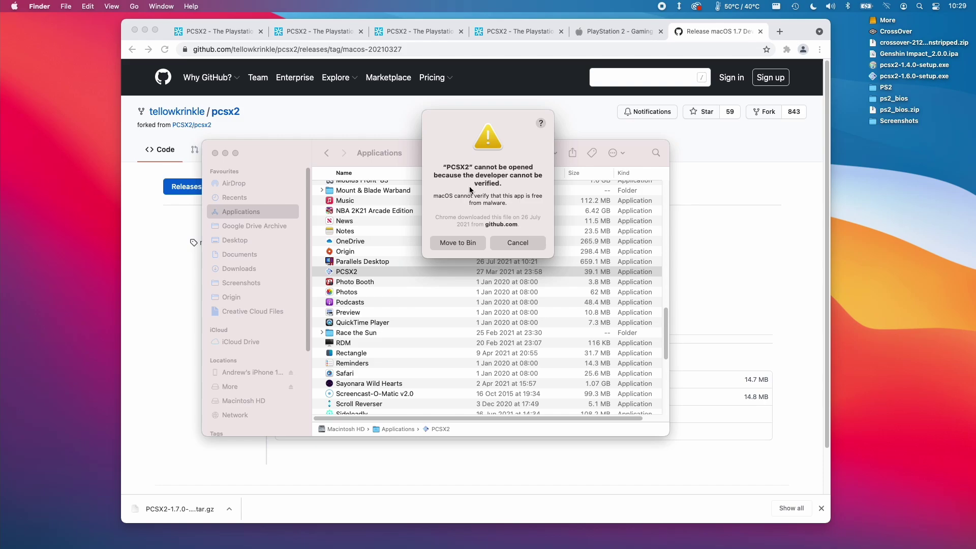
pyautogui.click(525, 242)
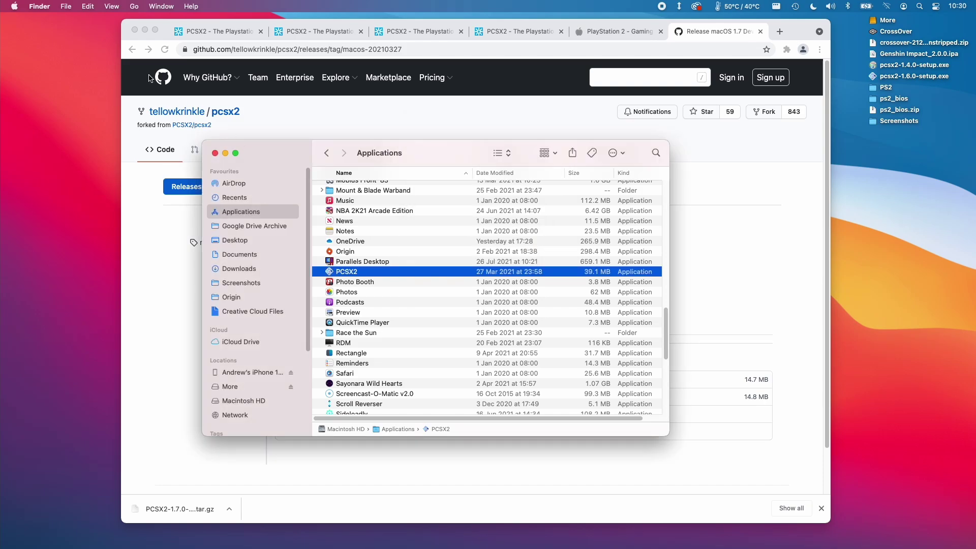
# - Allow PCSX2 with Open Anyway in Security & Privacy > General and confirm opening it
pyautogui.click(2, 4)
pyautogui.click(31, 38)
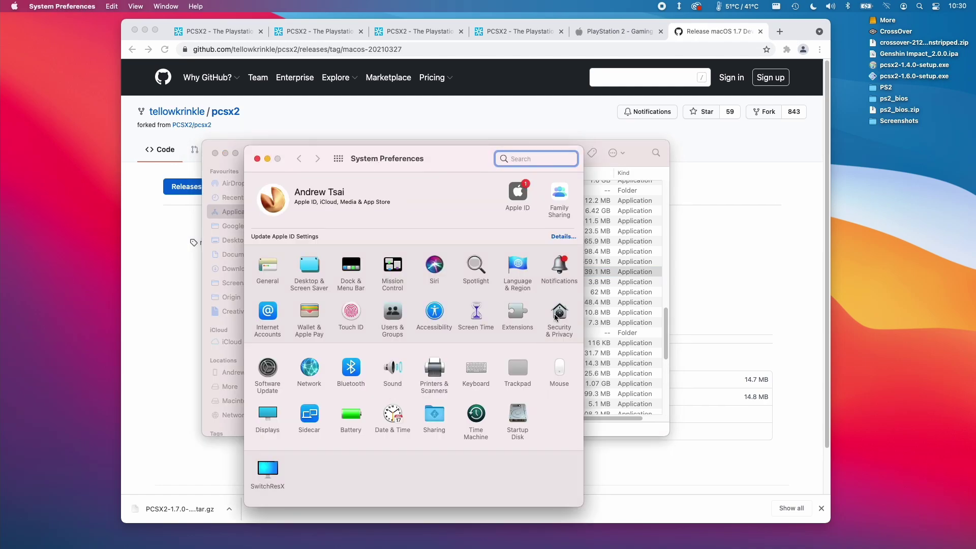
pyautogui.click(555, 313)
pyautogui.click(345, 188)
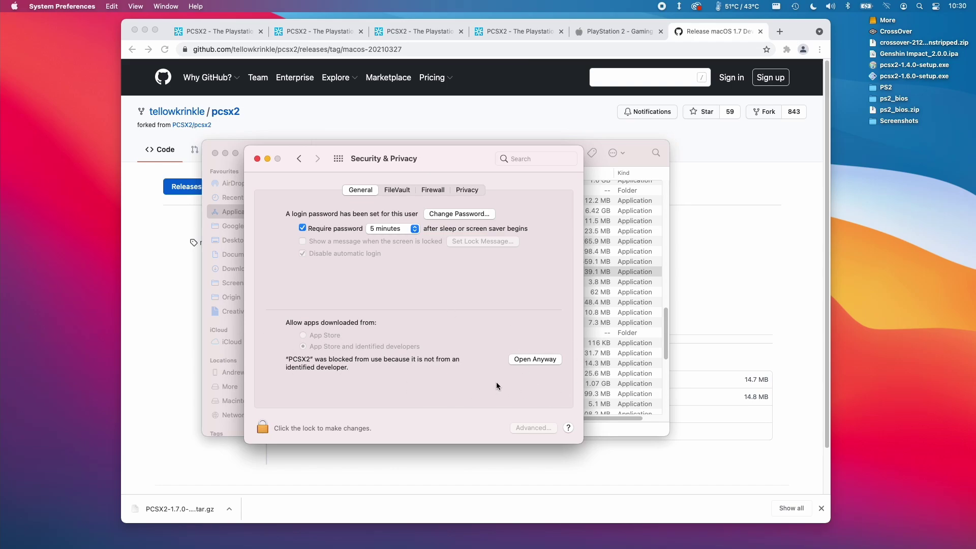
pyautogui.click(531, 359)
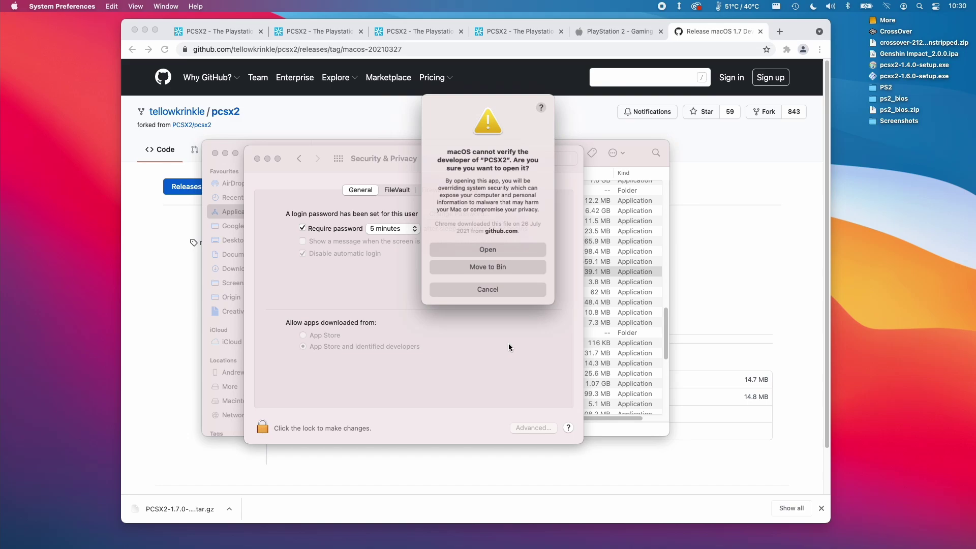
pyautogui.click(486, 249)
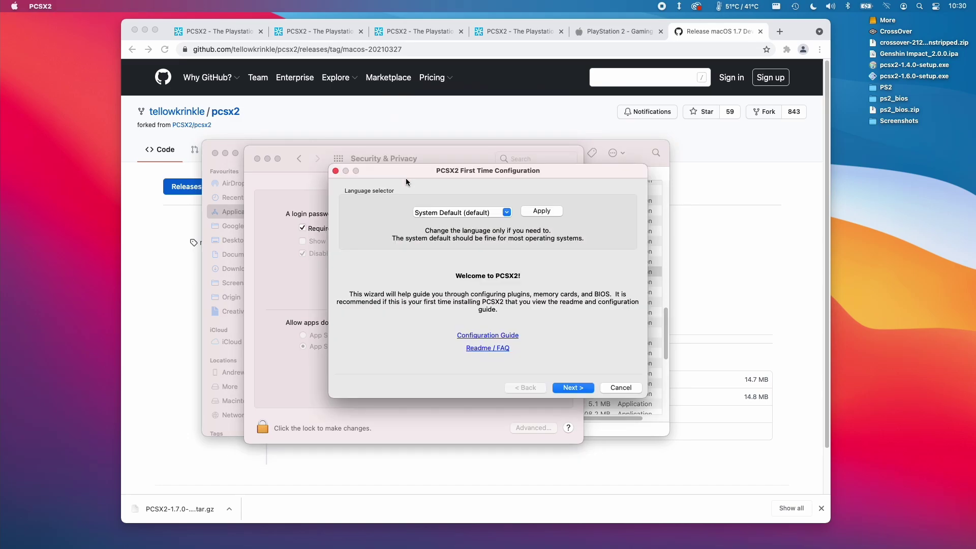
# - Close the Security & Privacy window and minimize the browser
pyautogui.click(258, 160)
pyautogui.click(214, 153)
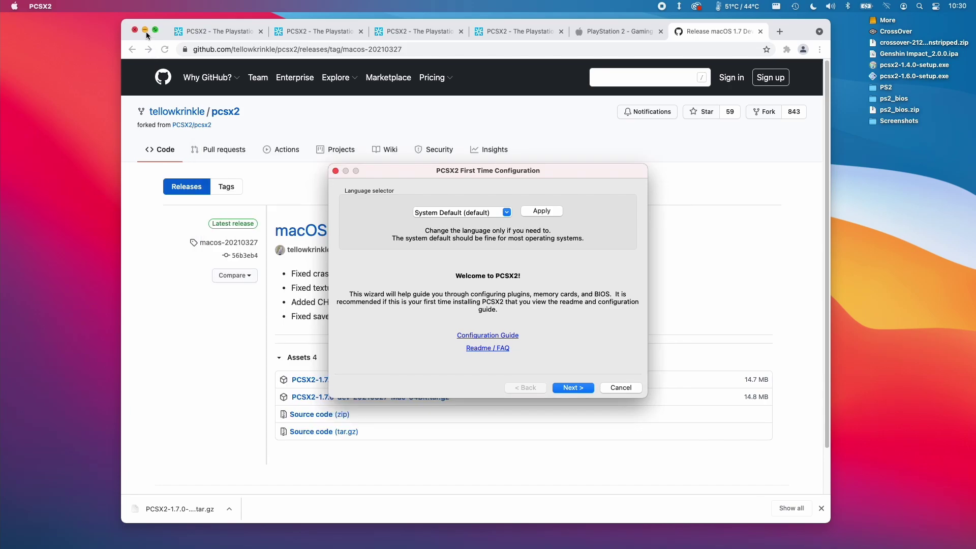
pyautogui.click(145, 31)
# - Advance the wizard past the welcome and graphics plugin pages to the empty BIOS list
pyautogui.click(576, 390)
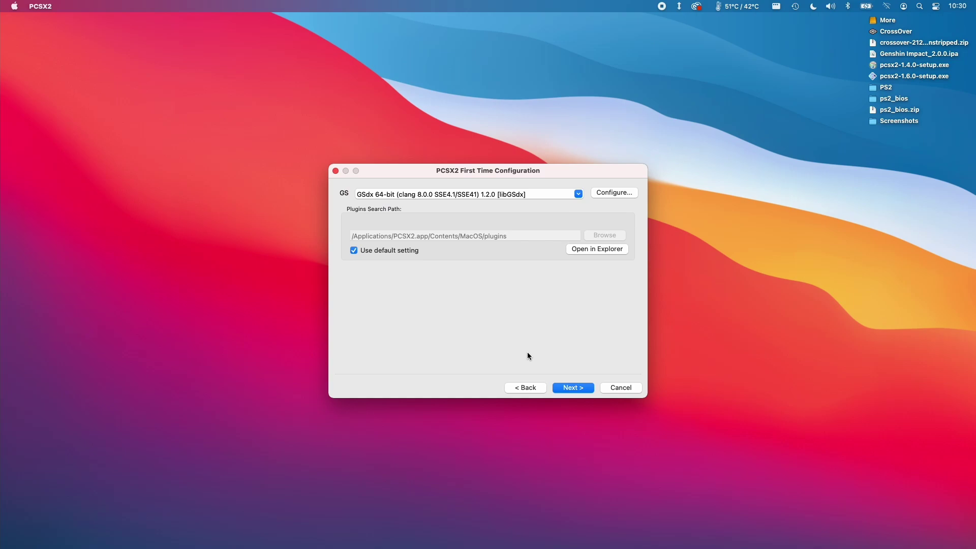
pyautogui.click(574, 386)
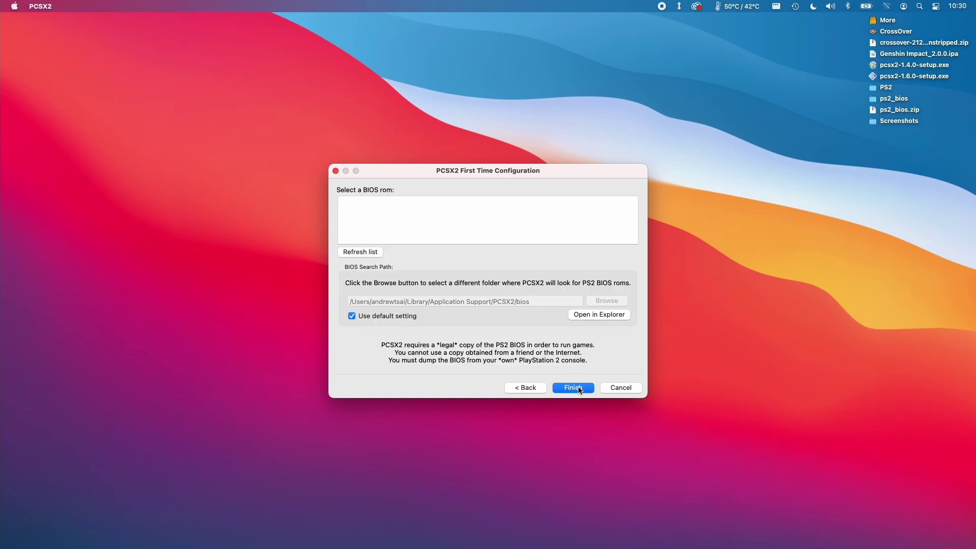
pyautogui.click(471, 222)
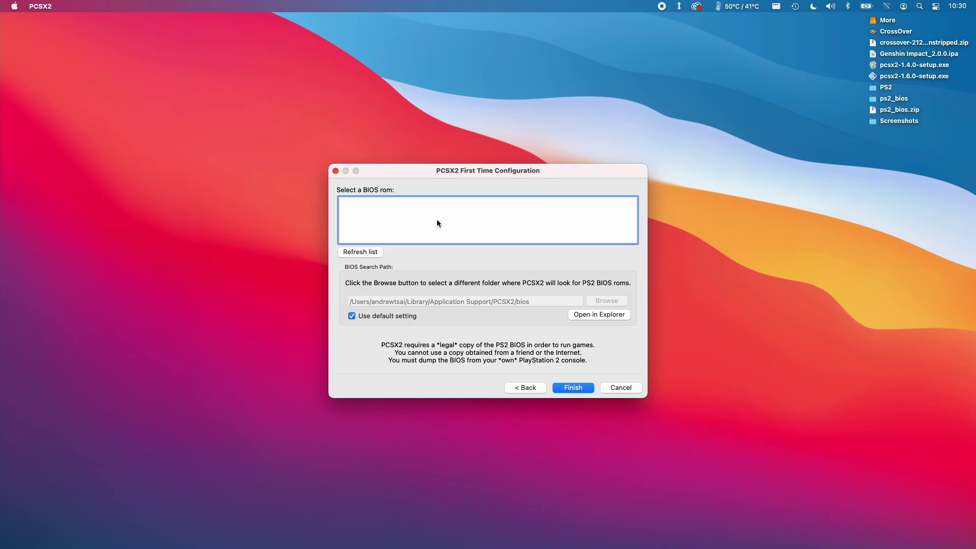
pyautogui.click(692, 169)
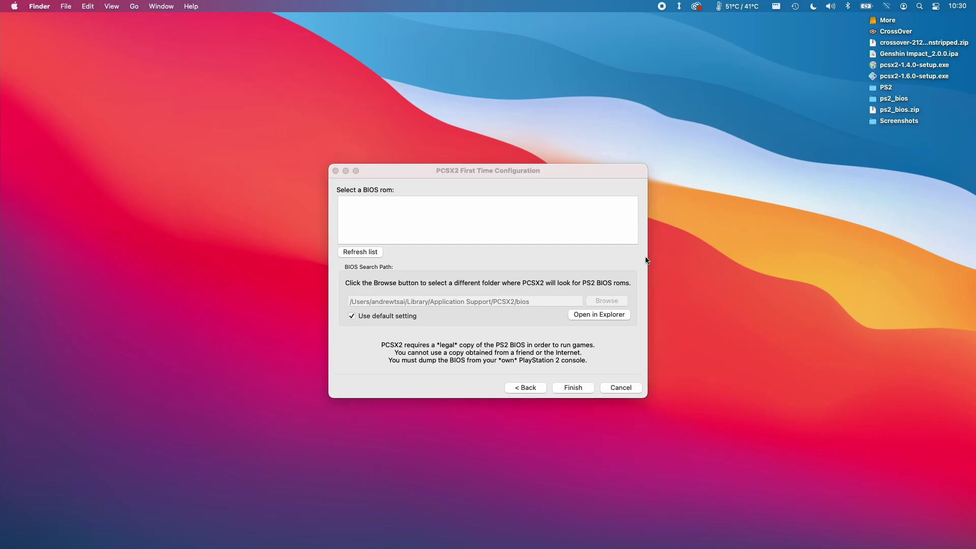
pyautogui.click(245, 547)
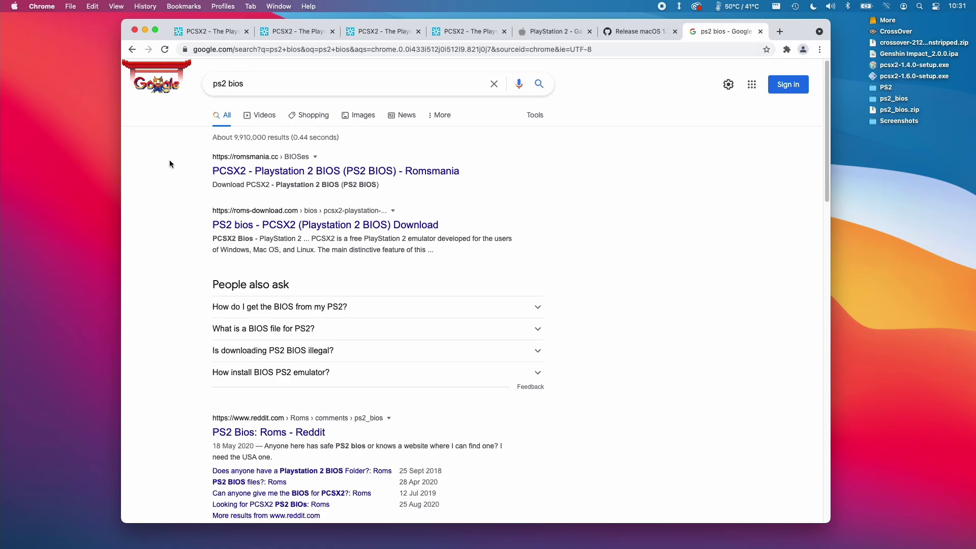
pyautogui.press('super+h')
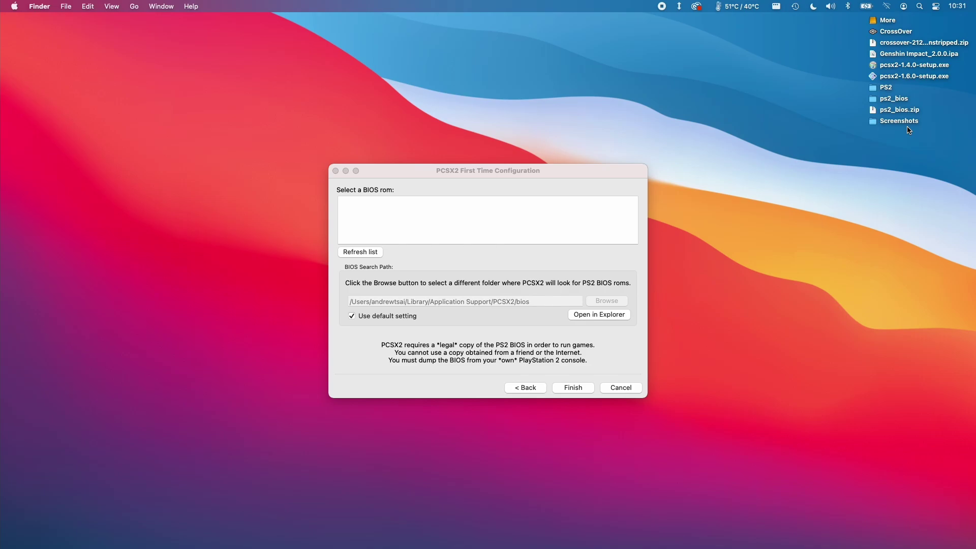
# - Inspect the contents of the Desktop ps2_bios folder, then close it
pyautogui.click(895, 100)
pyautogui.doubleClick(893, 100)
pyautogui.press('super+Tab')
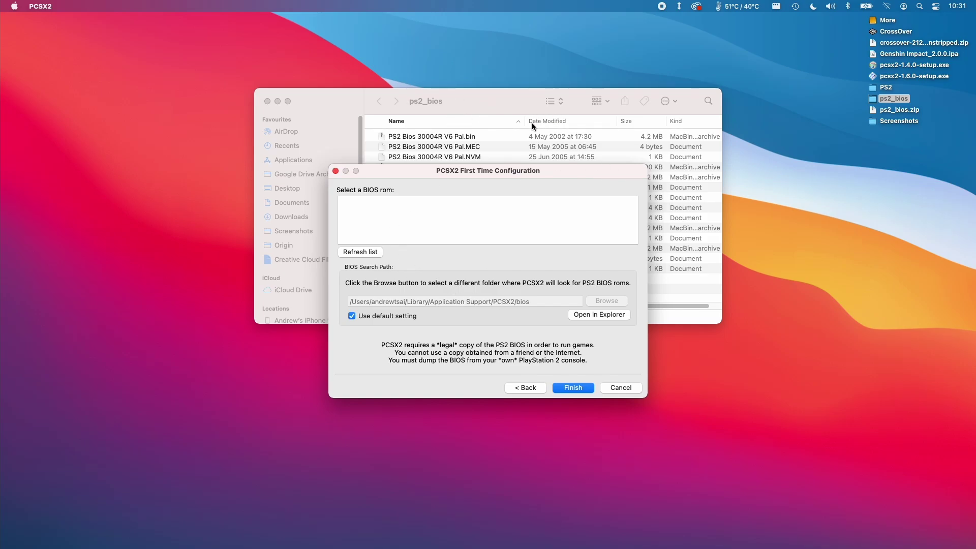
pyautogui.press('super+w')
# - Set the BIOS search path to Desktop > ps2_bios instead of the default and select USA v01.60
pyautogui.click(360, 317)
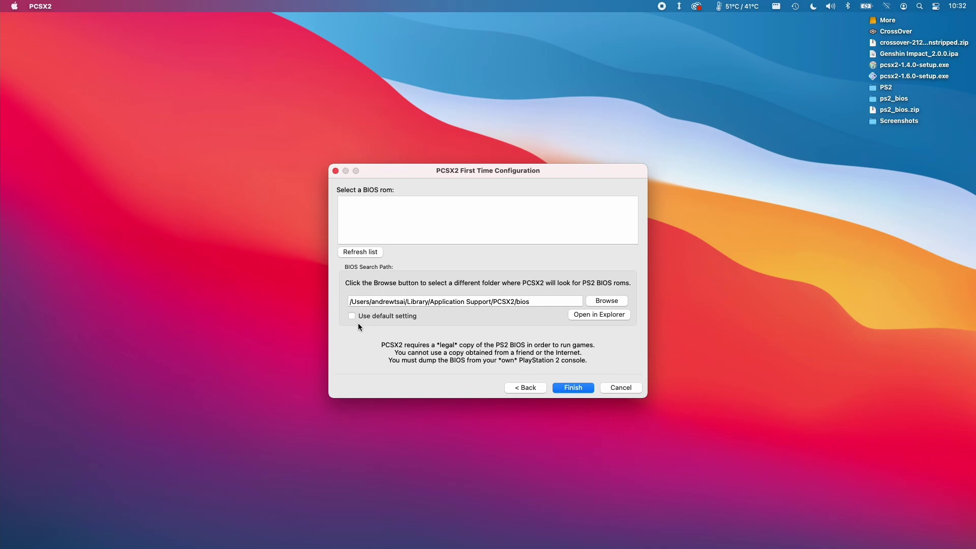
pyautogui.click(600, 300)
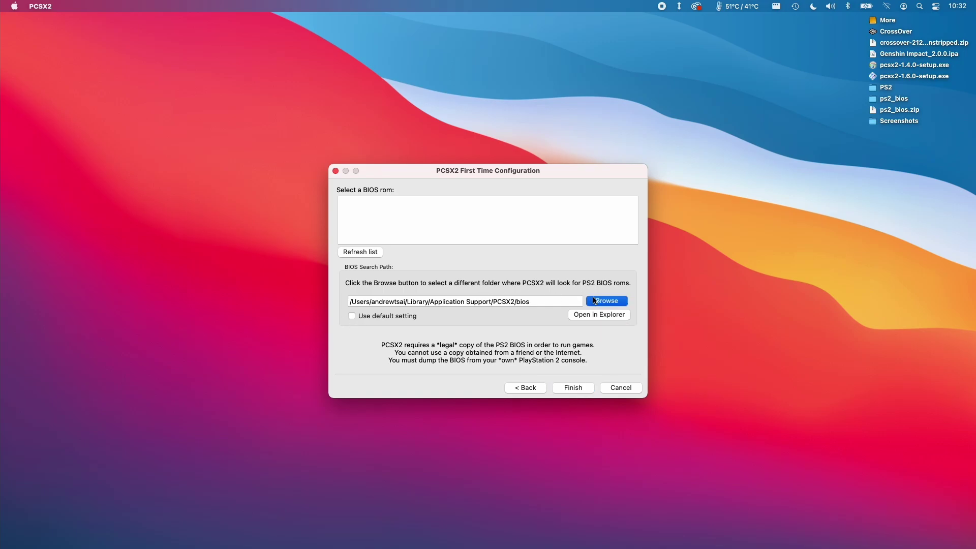
pyautogui.click(401, 269)
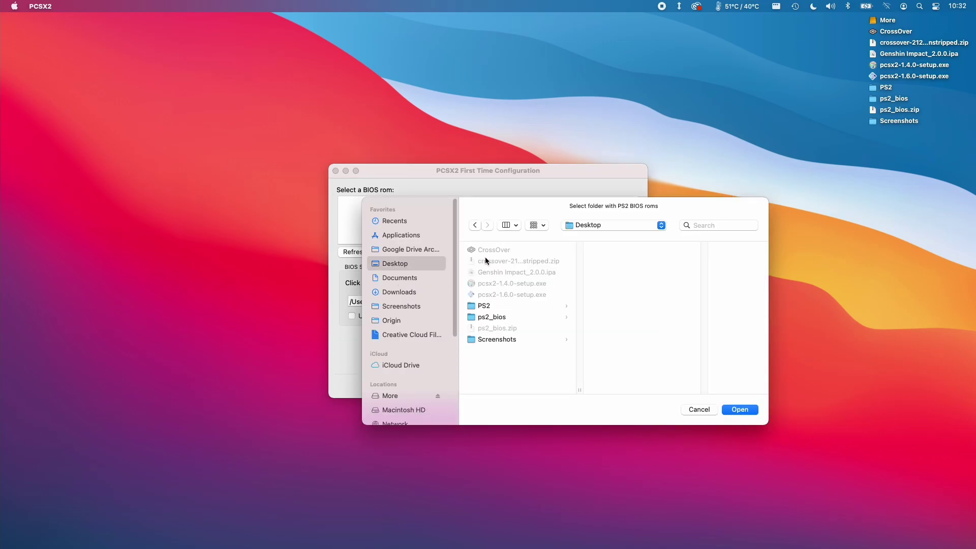
pyautogui.click(493, 316)
pyautogui.click(731, 412)
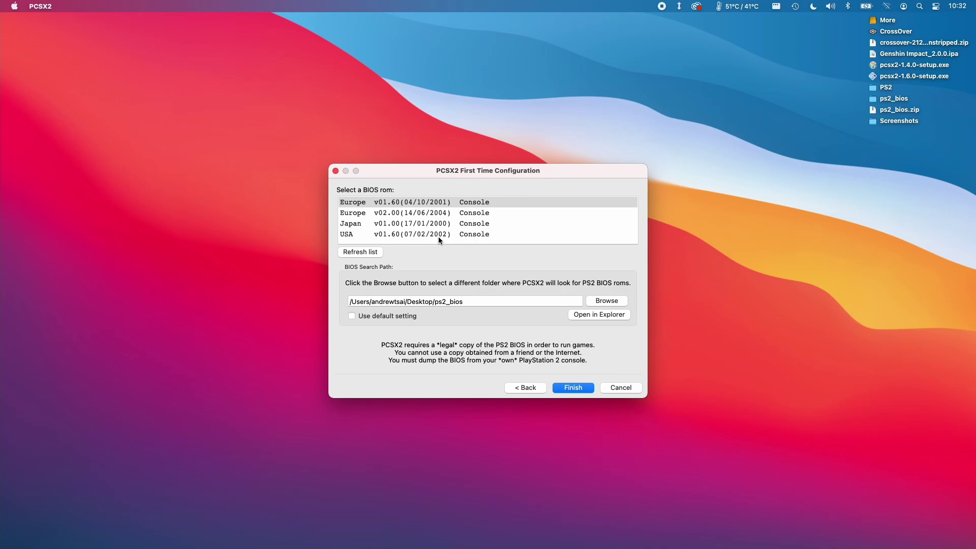
pyautogui.click(388, 234)
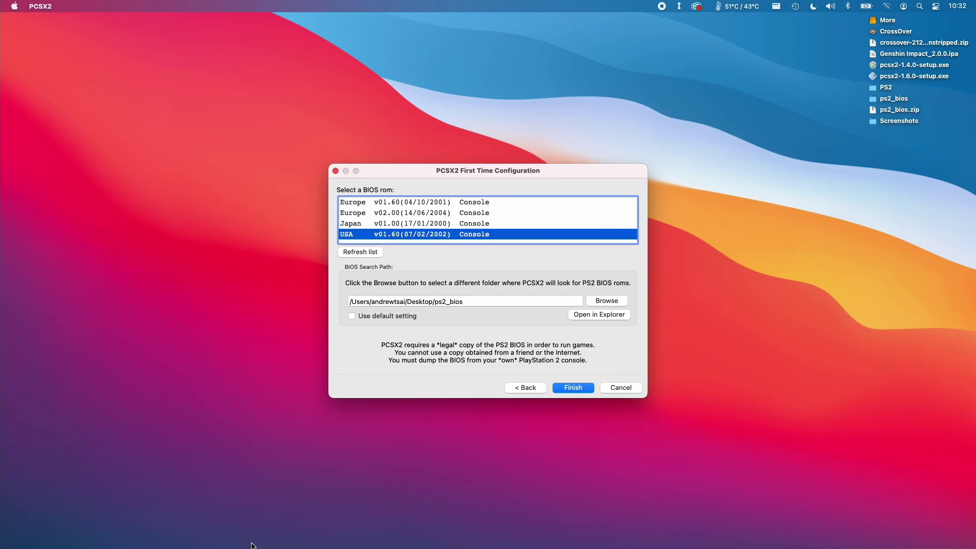
pyautogui.click(84, 548)
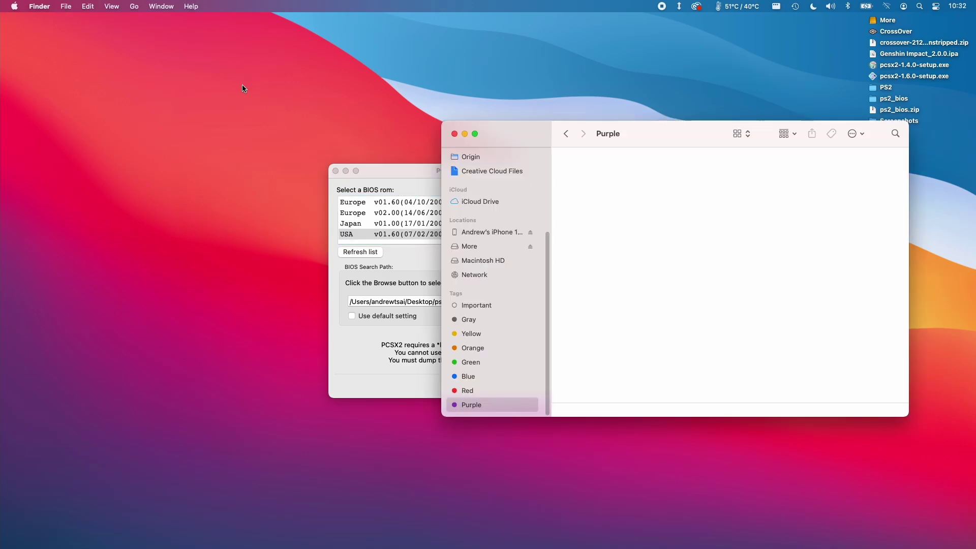
pyautogui.click(134, 6)
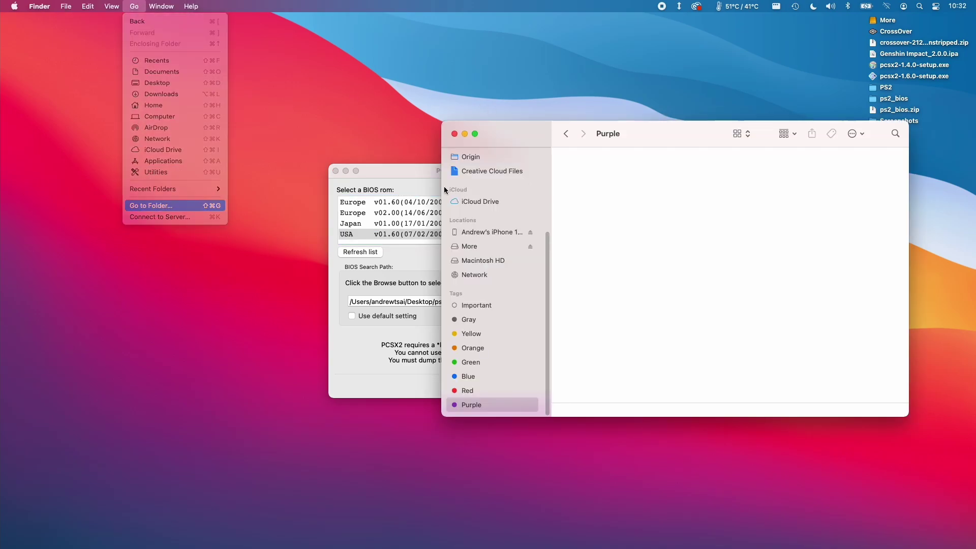
pyautogui.press('Return')
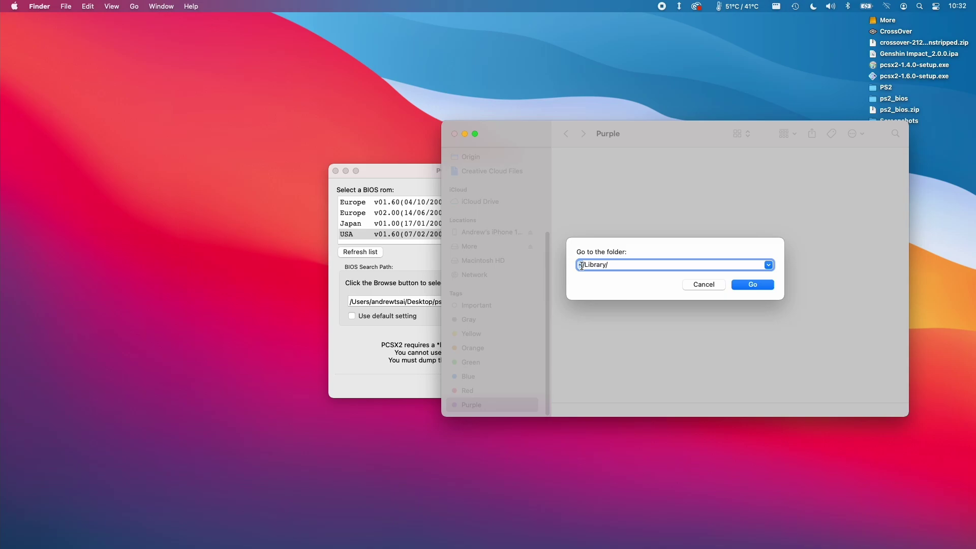
pyautogui.click(605, 266)
pyautogui.click(743, 283)
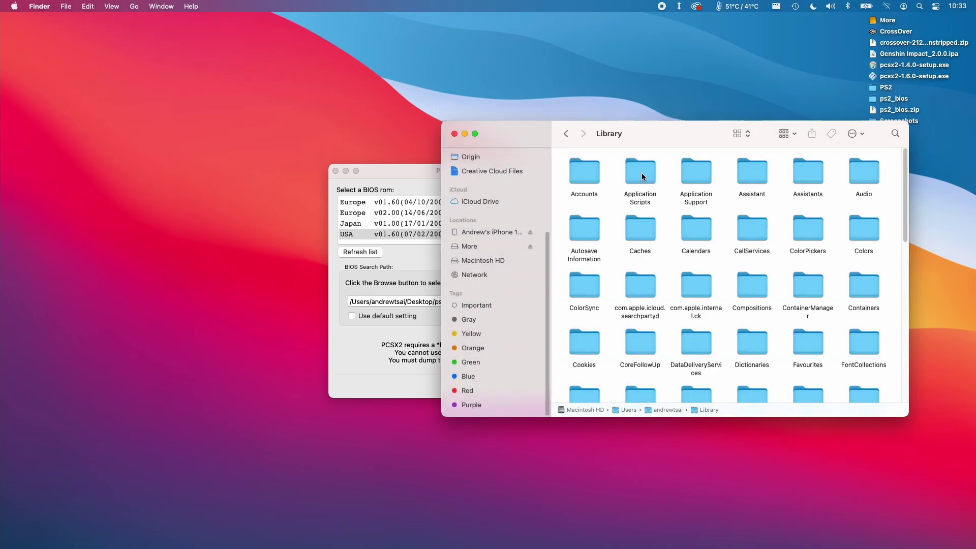
pyautogui.doubleClick(702, 170)
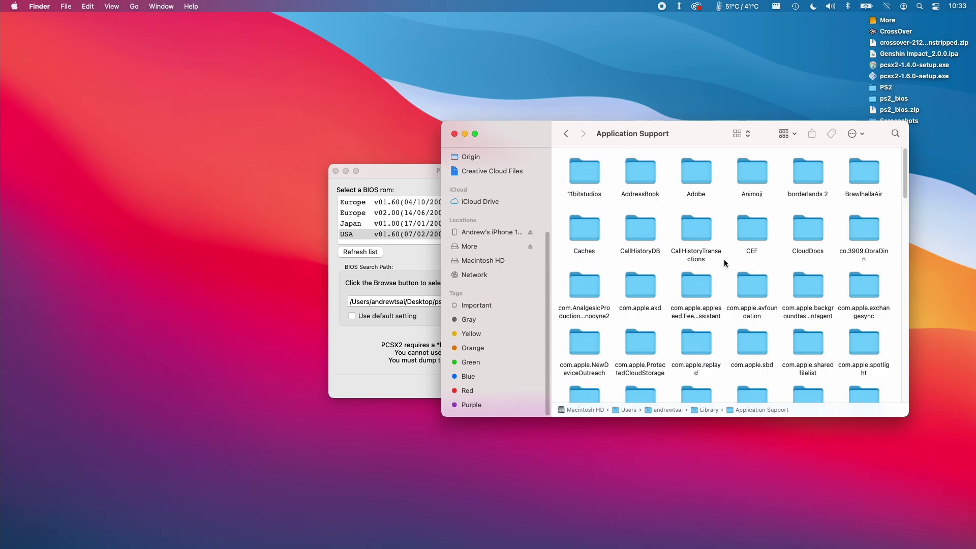
pyautogui.write('paradox')
pyautogui.scroll(-3, 797, 338)
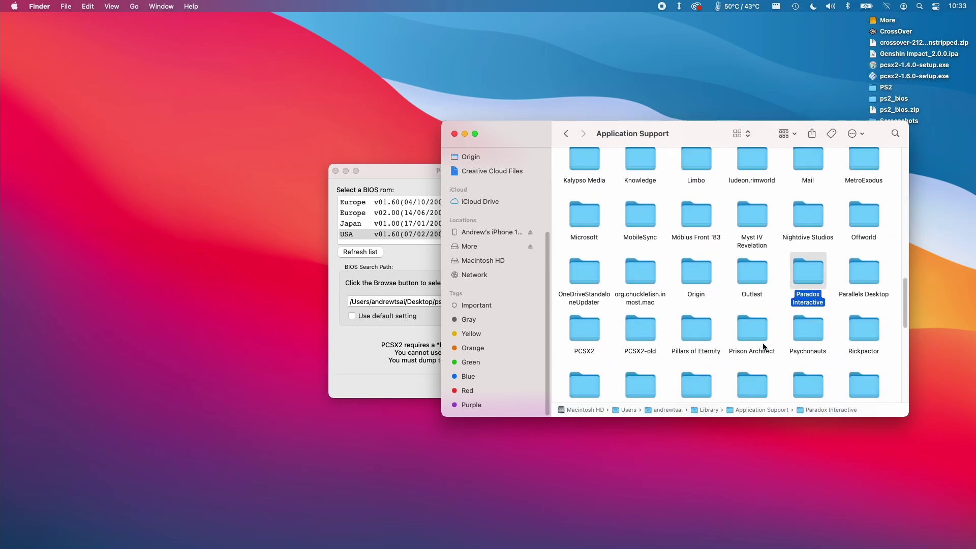
pyautogui.doubleClick(586, 333)
pyautogui.doubleClick(600, 179)
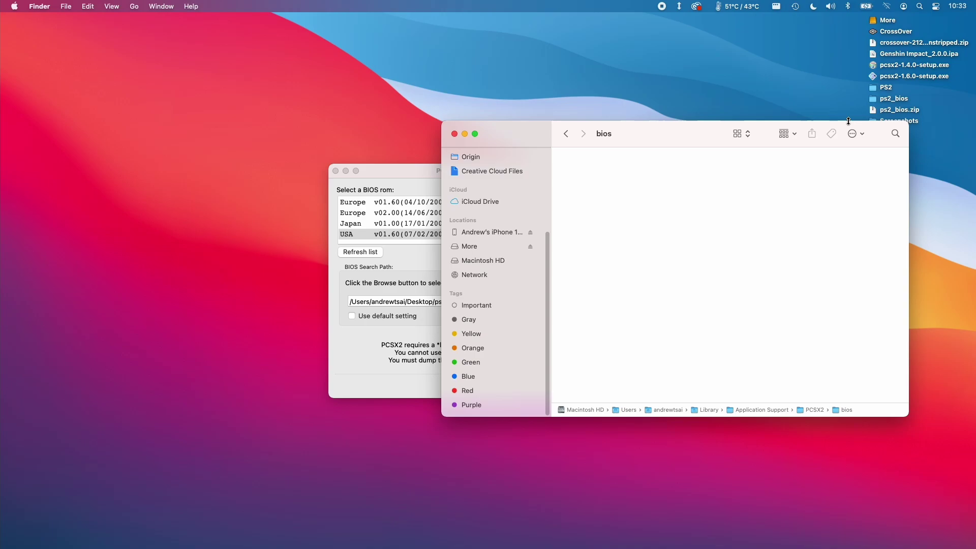
pyautogui.moveTo(834, 125); pyautogui.dragTo(795, 205)
pyautogui.doubleClick(889, 98)
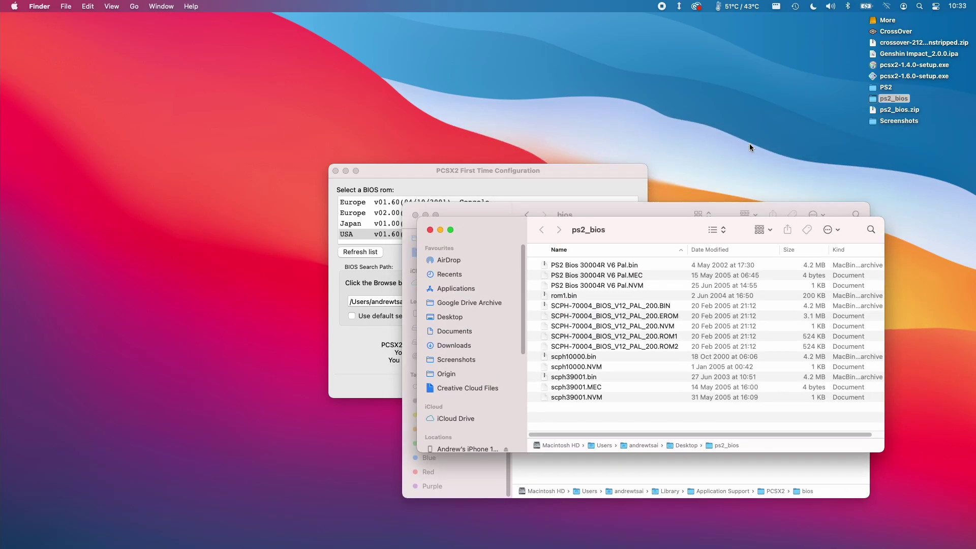
pyautogui.moveTo(606, 233); pyautogui.dragTo(821, 141)
pyautogui.click(537, 259)
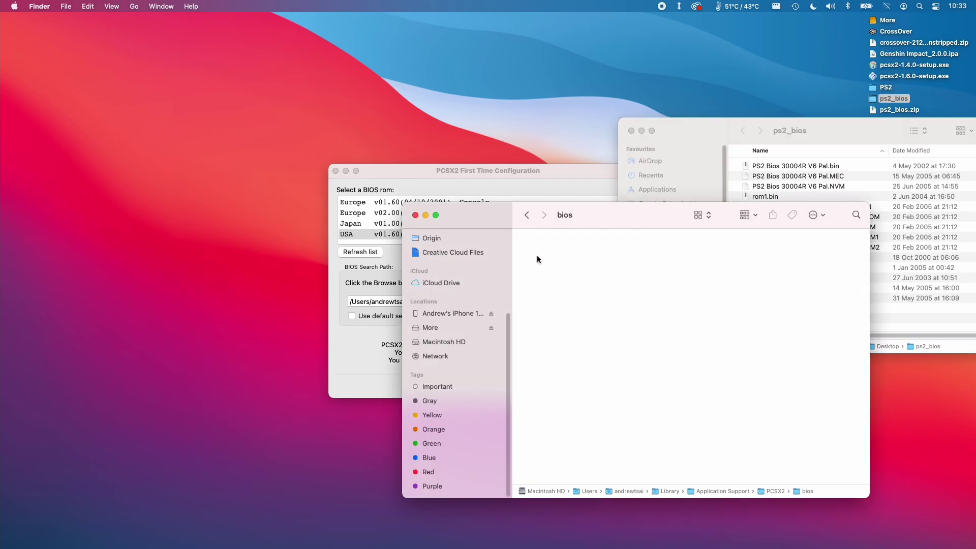
pyautogui.click(631, 132)
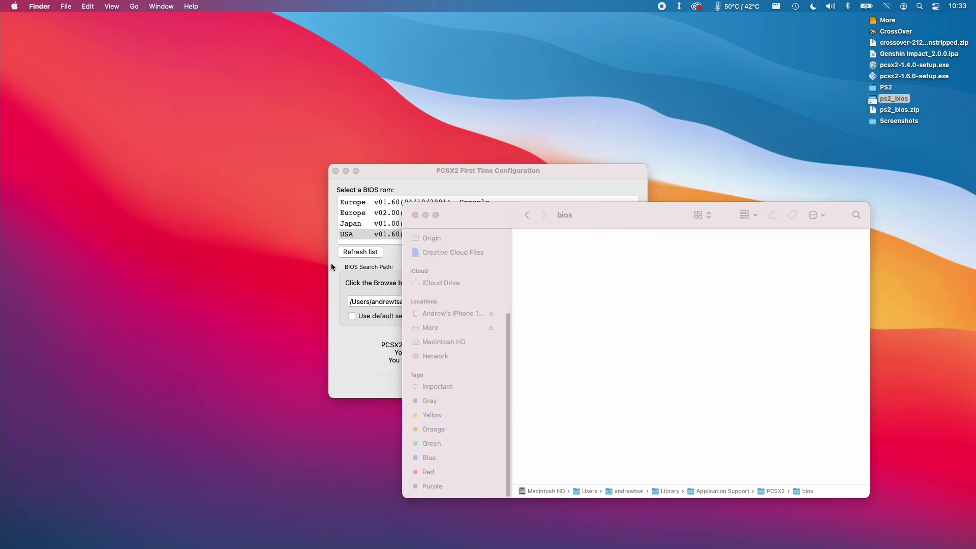
pyautogui.click(415, 216)
# - Select the USA v01.60 BIOS and finish the first-time setup
pyautogui.click(494, 168)
pyautogui.click(429, 205)
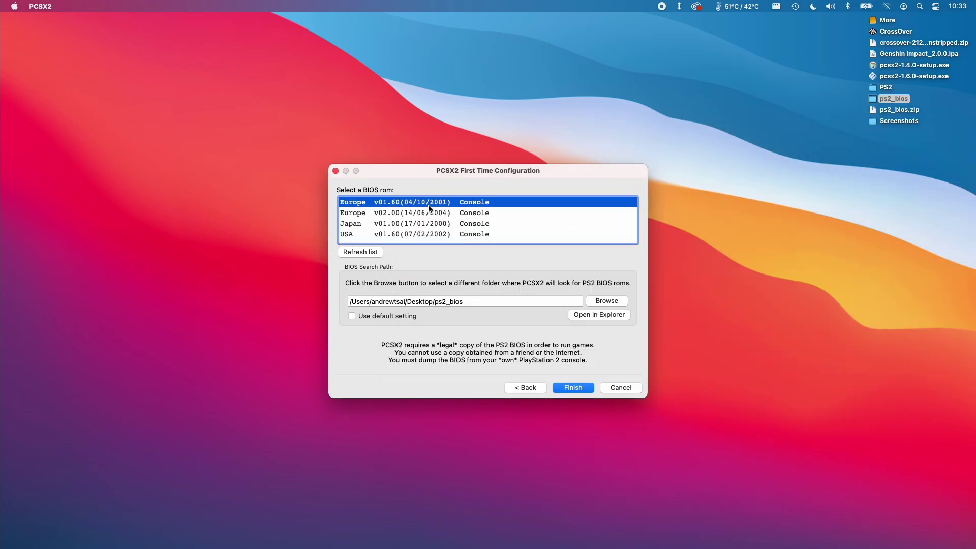
pyautogui.click(429, 232)
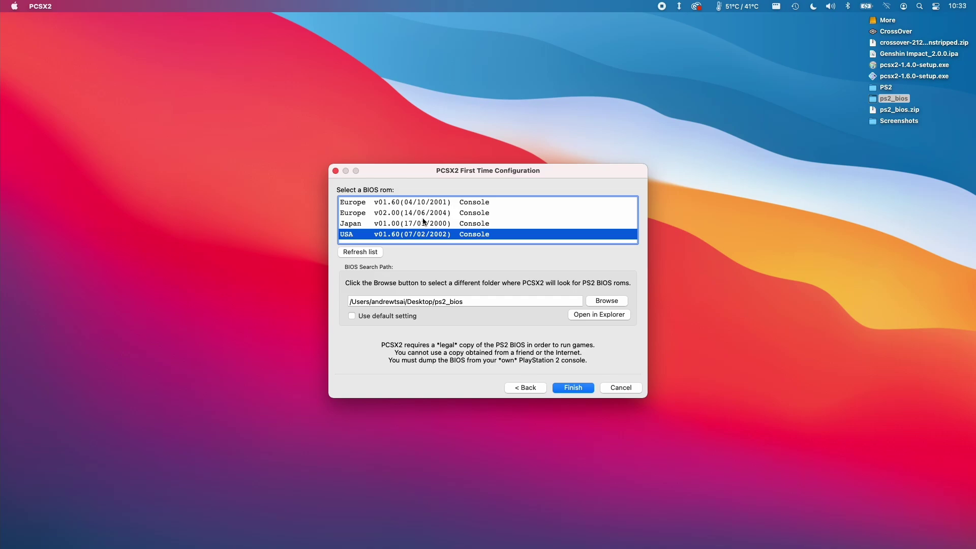
pyautogui.click(578, 391)
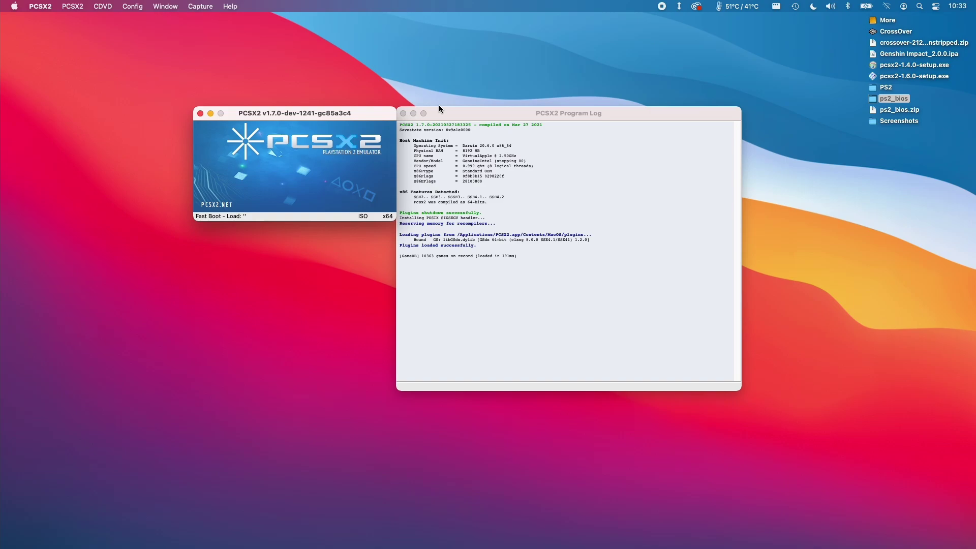
# - Place the log beside the PCSX2 main window and bring up the CDVD > ISO Selector submenu
pyautogui.click(309, 80)
pyautogui.click(593, 79)
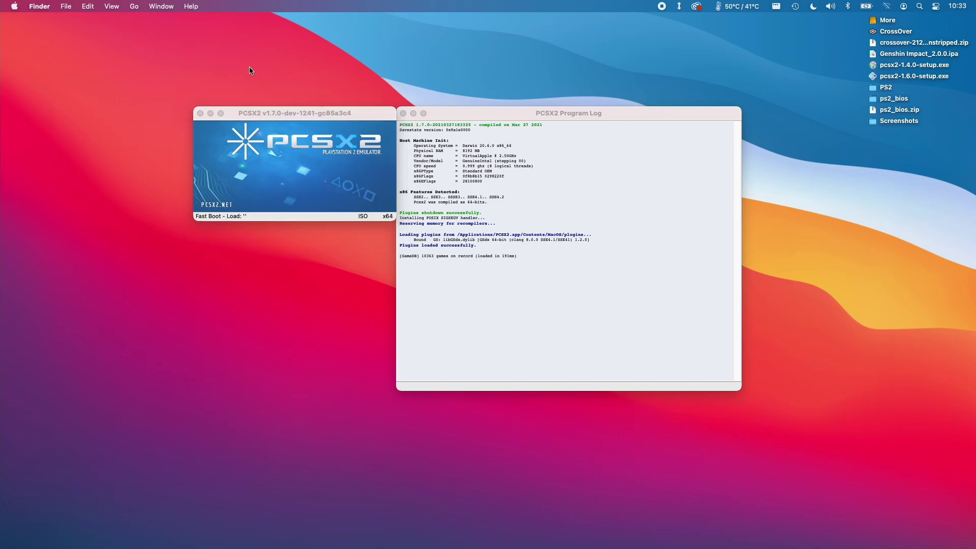
pyautogui.click(273, 124)
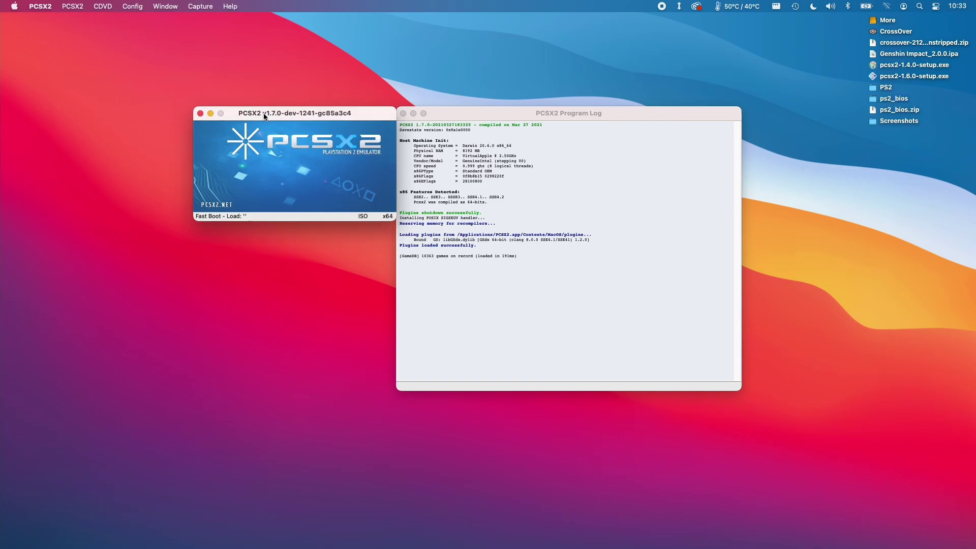
pyautogui.click(104, 8)
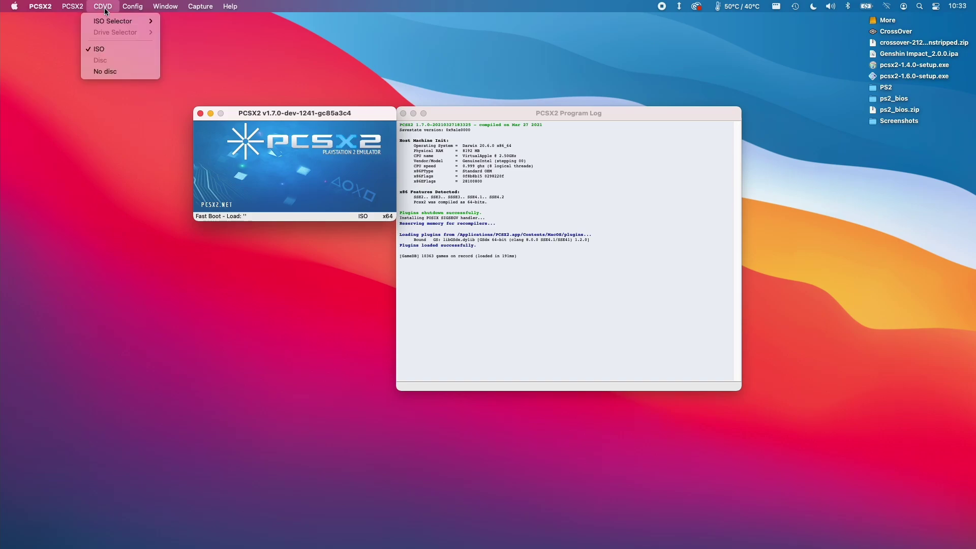
pyautogui.moveTo(110, 22)
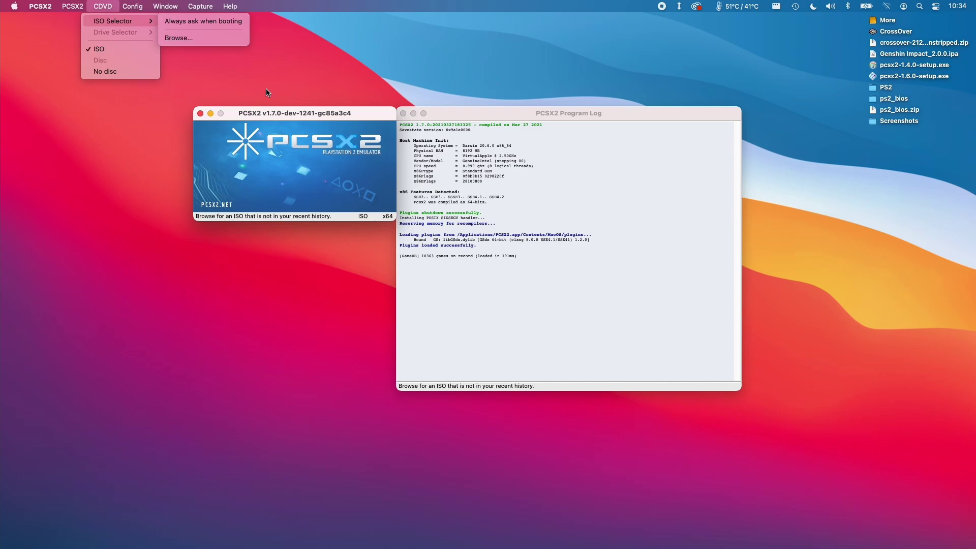
# - Open the Desktop PS2 folder listing ten disc images, then return to PCSX2
pyautogui.doubleClick(885, 87)
pyautogui.moveTo(660, 160); pyautogui.dragTo(626, 299)
pyautogui.moveTo(617, 431); pyautogui.dragTo(641, 462)
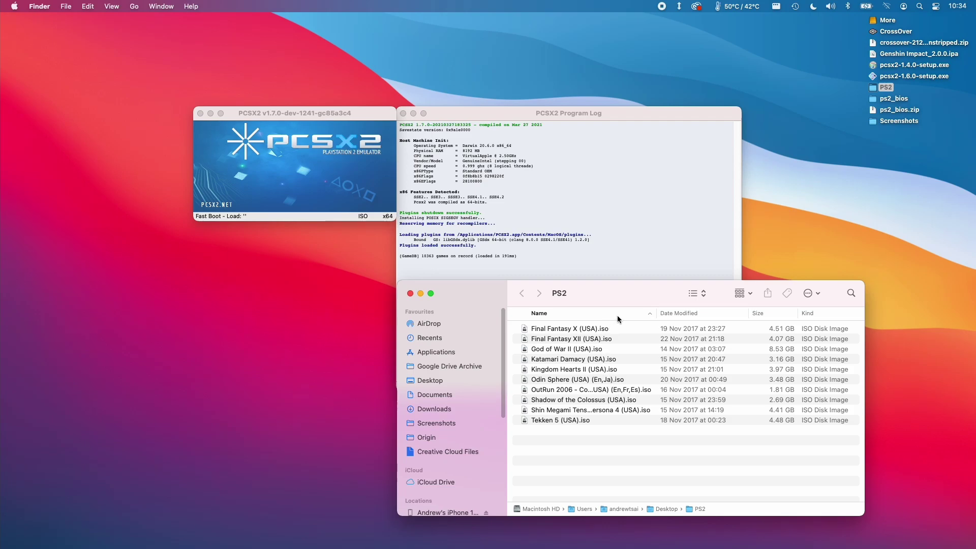
pyautogui.moveTo(617, 315); pyautogui.dragTo(586, 307)
pyautogui.moveTo(569, 420); pyautogui.dragTo(584, 316)
pyautogui.click(652, 452)
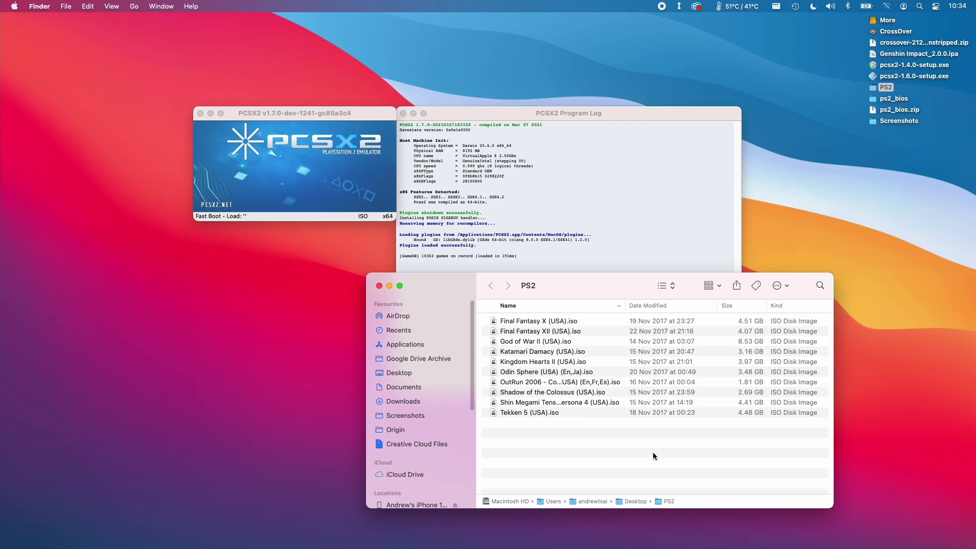
pyautogui.click(321, 118)
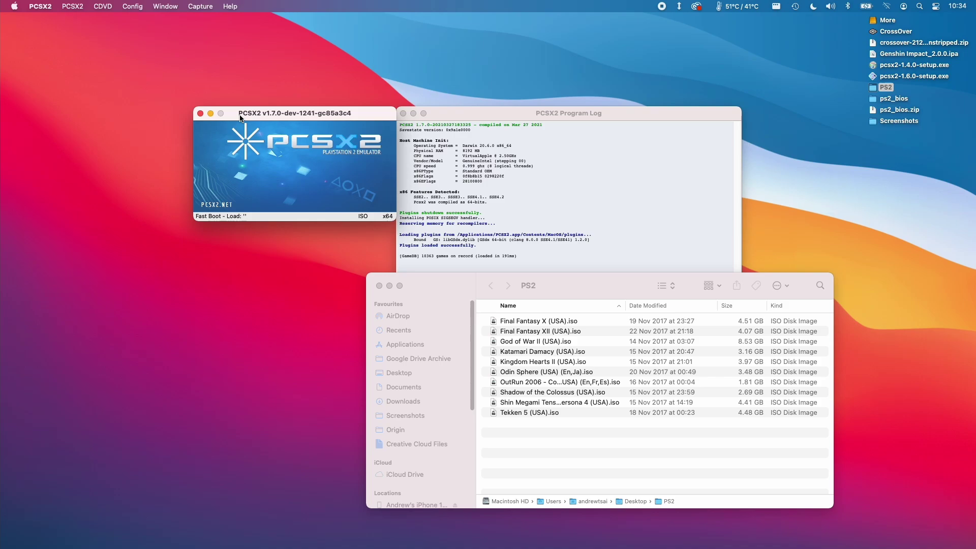
# - Load Desktop/PS2/Final Fantasy X (USA).iso via the CDVD ISO Selector, then close Finder
pyautogui.click(113, 8)
pyautogui.moveTo(144, 21)
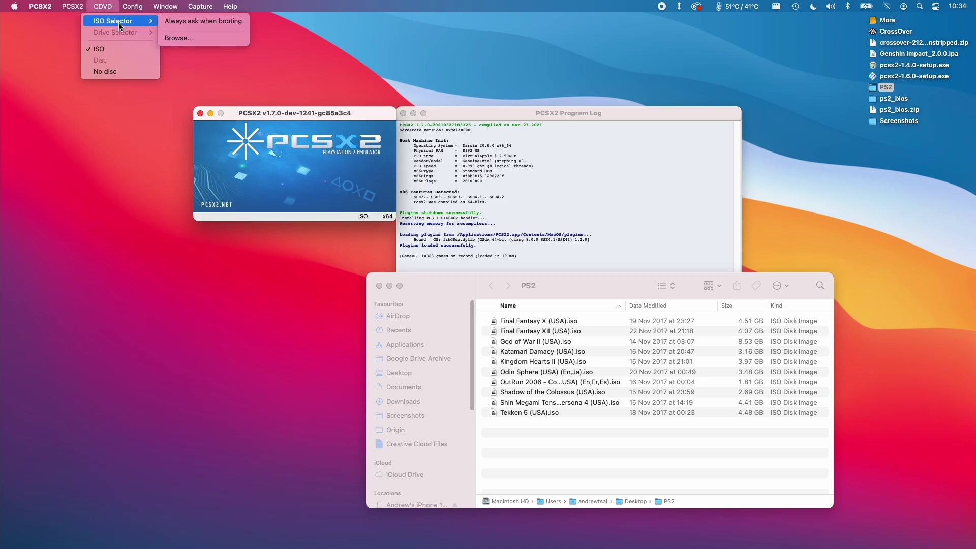
pyautogui.click(186, 37)
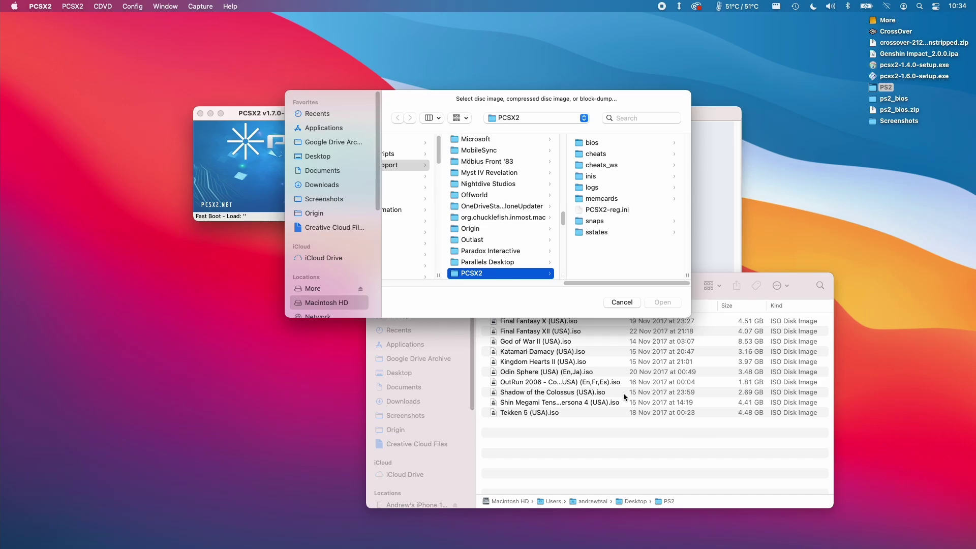
pyautogui.click(329, 158)
pyautogui.click(430, 207)
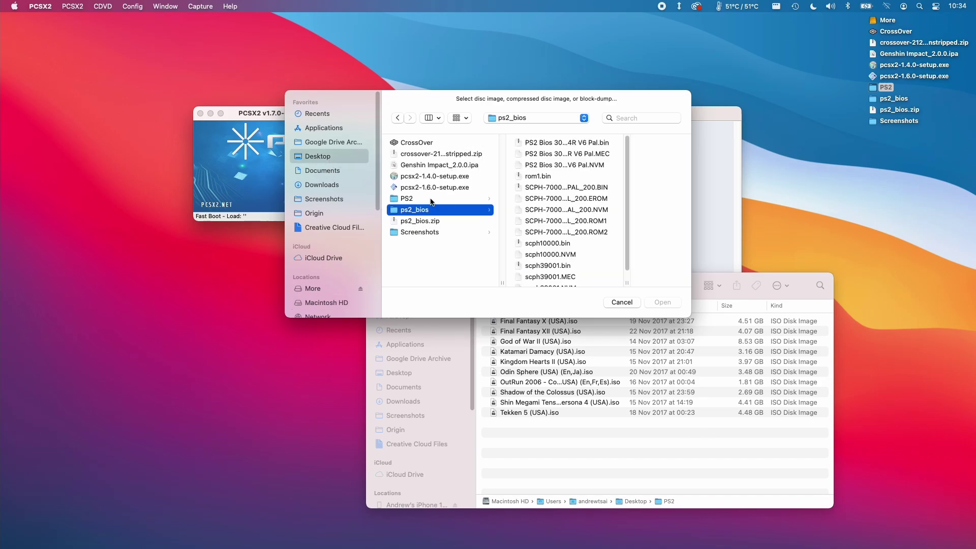
pyautogui.click(431, 200)
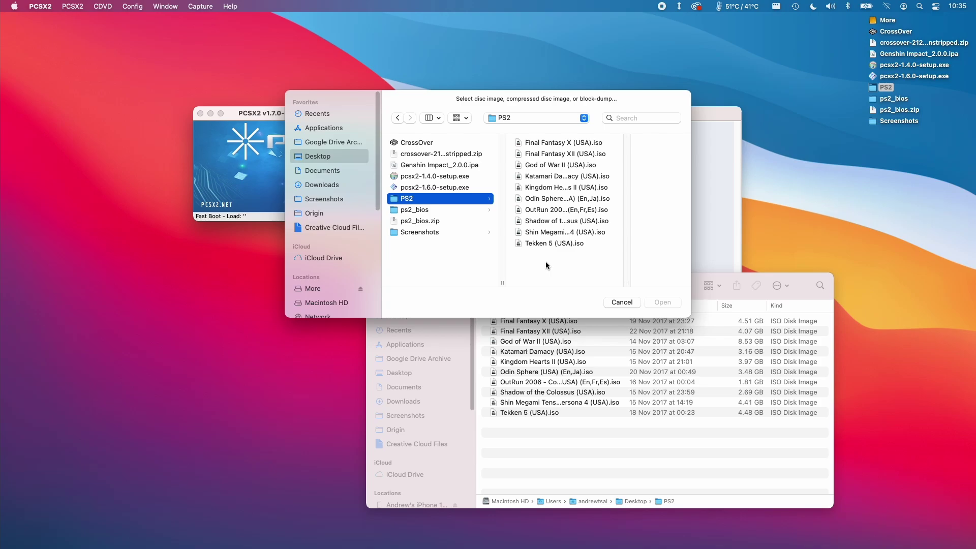
pyautogui.click(557, 144)
pyautogui.click(663, 302)
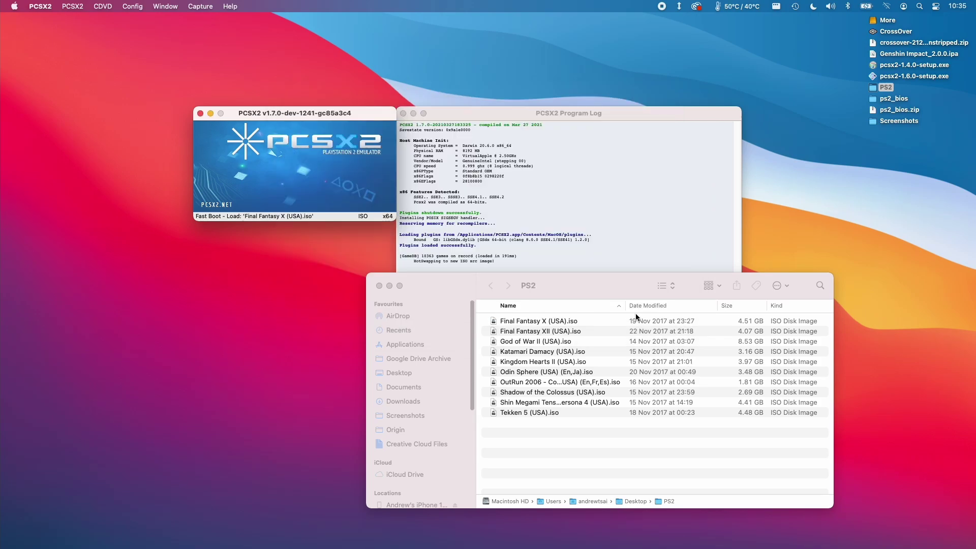
pyautogui.click(379, 286)
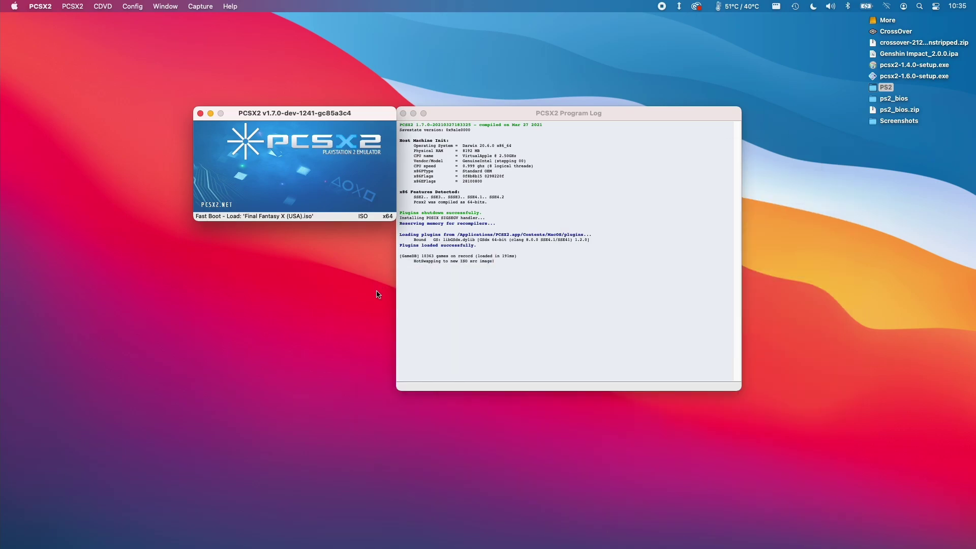
# - Boot the loaded Final Fantasy X disc with Boot ISO
pyautogui.click(82, 6)
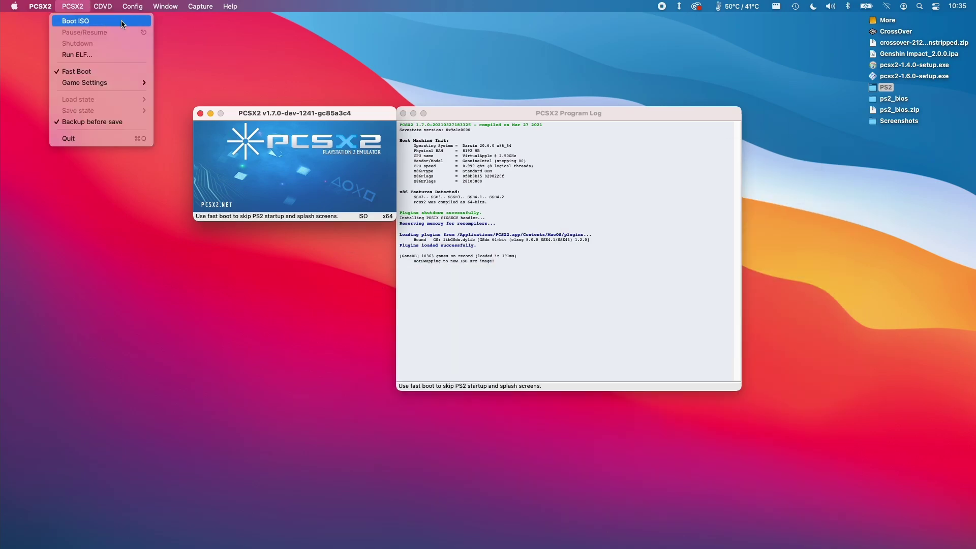
pyautogui.click(121, 21)
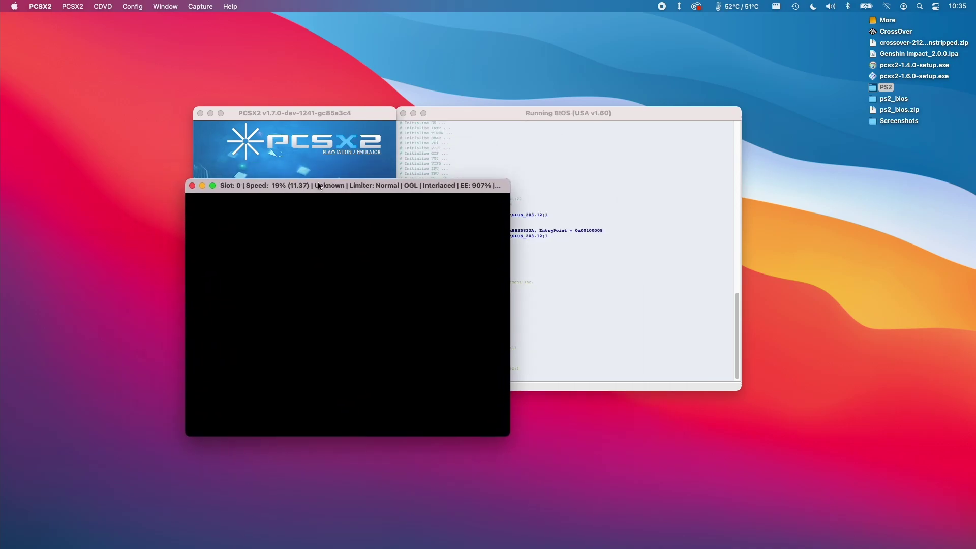
pyautogui.click(621, 234)
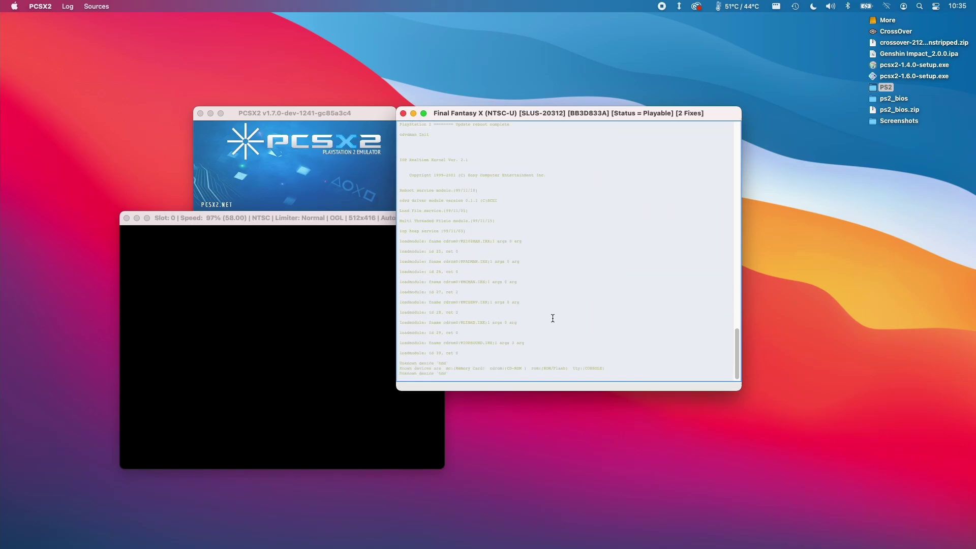
# - Reposition the Final Fantasy X game window, then minimise it
pyautogui.click(358, 222)
pyautogui.moveTo(358, 221); pyautogui.dragTo(397, 219)
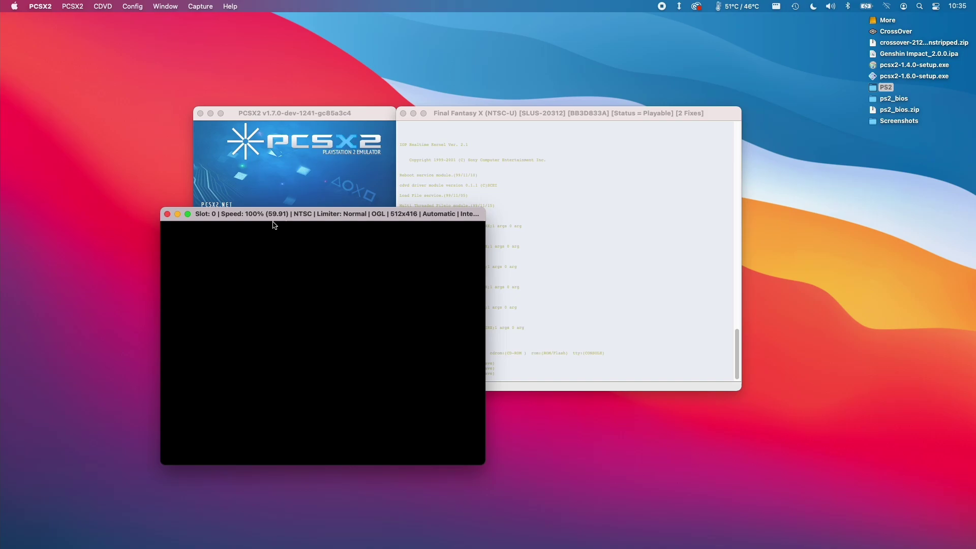
pyautogui.moveTo(292, 218); pyautogui.dragTo(310, 211)
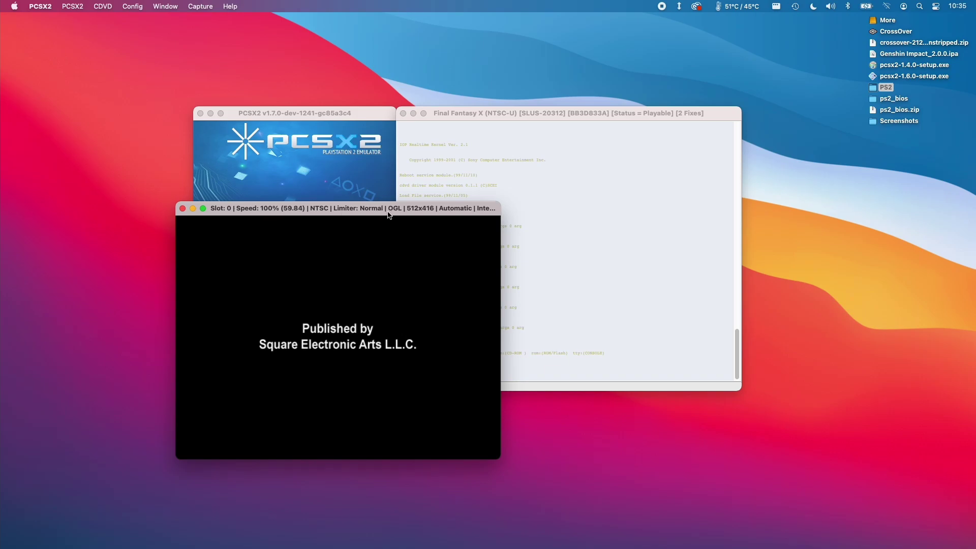
pyautogui.moveTo(416, 211); pyautogui.dragTo(403, 190)
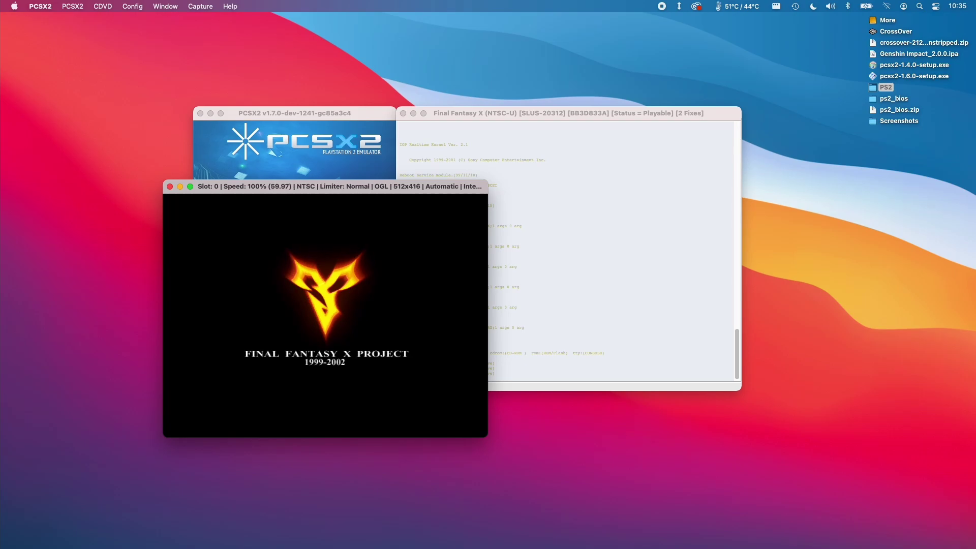
pyautogui.press('Escape')
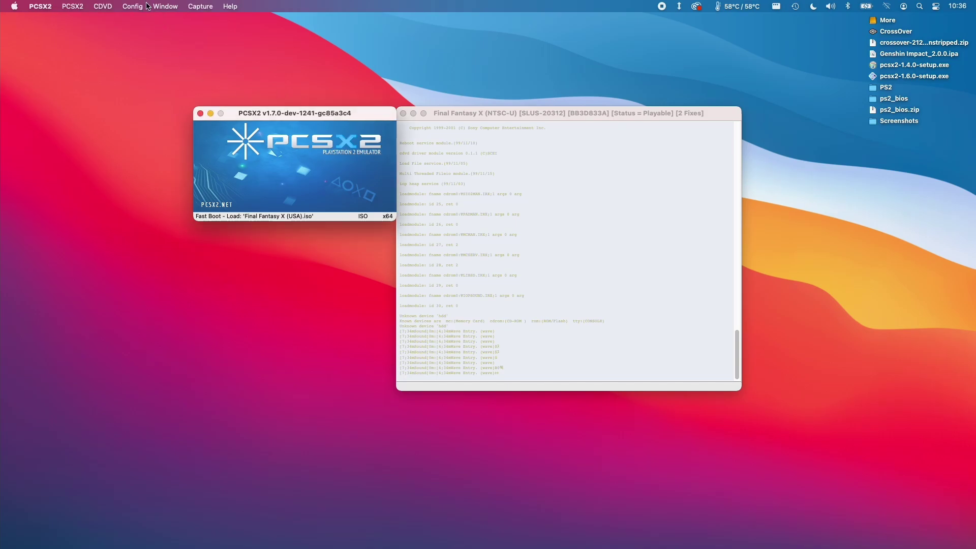
# - Open Bluetooth Preferences from the menu bar to connect the Xbox Wireless Controller
pyautogui.click(847, 6)
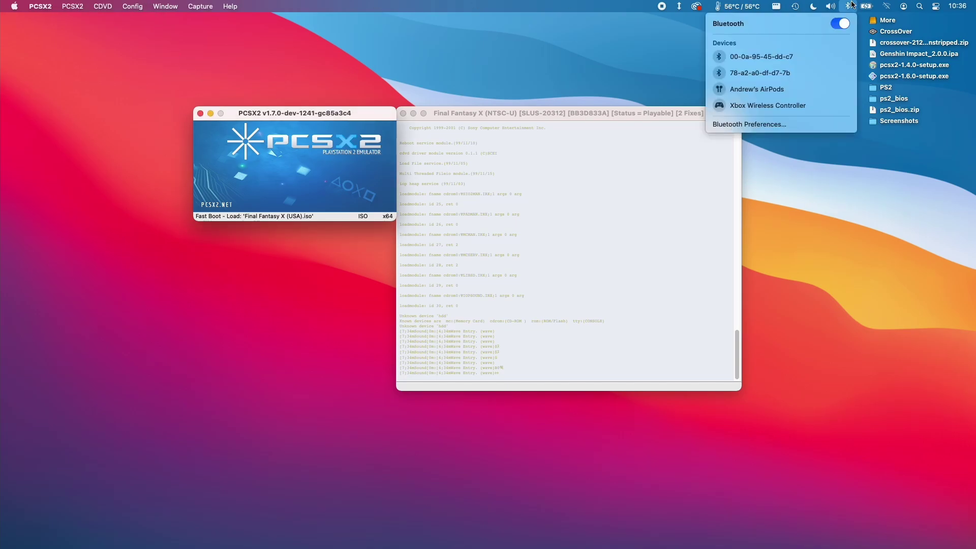
pyautogui.click(765, 125)
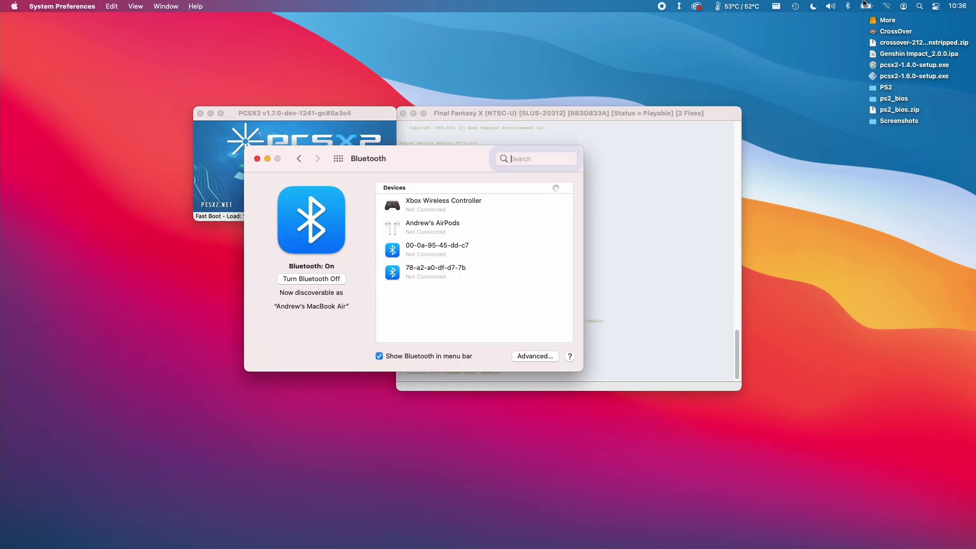
pyautogui.click(340, 159)
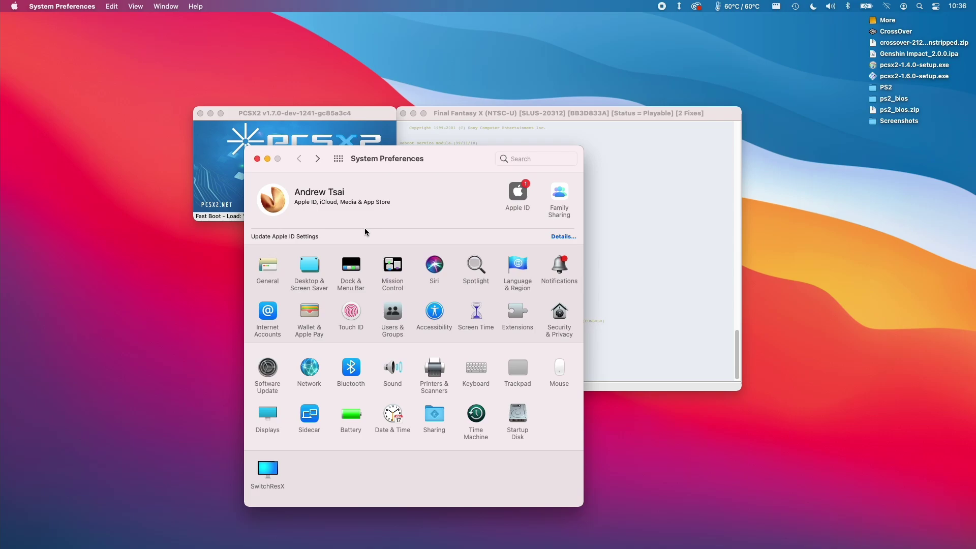
pyautogui.click(340, 374)
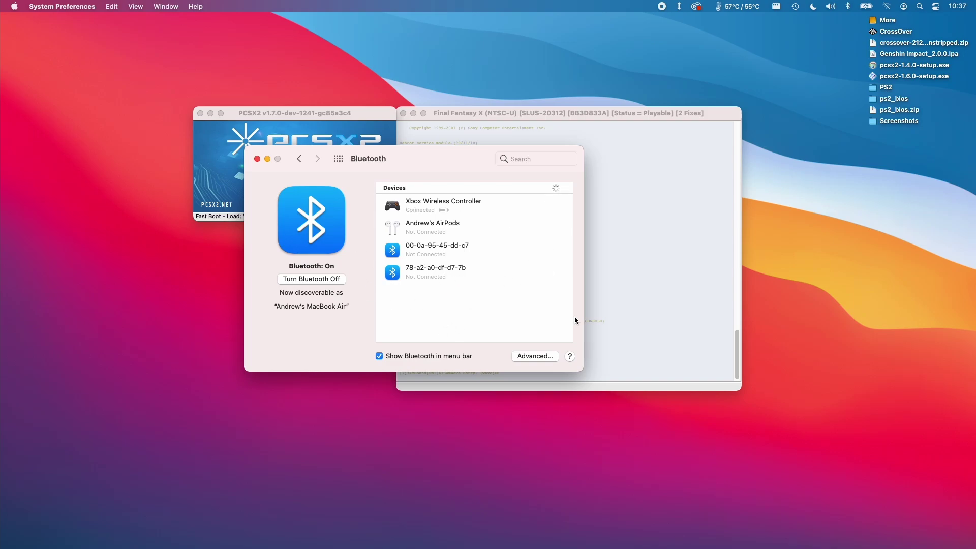
# - Close Bluetooth settings and view PCSX2's GamePad Settings as Final Fantasy X reaches its title screen
pyautogui.click(257, 159)
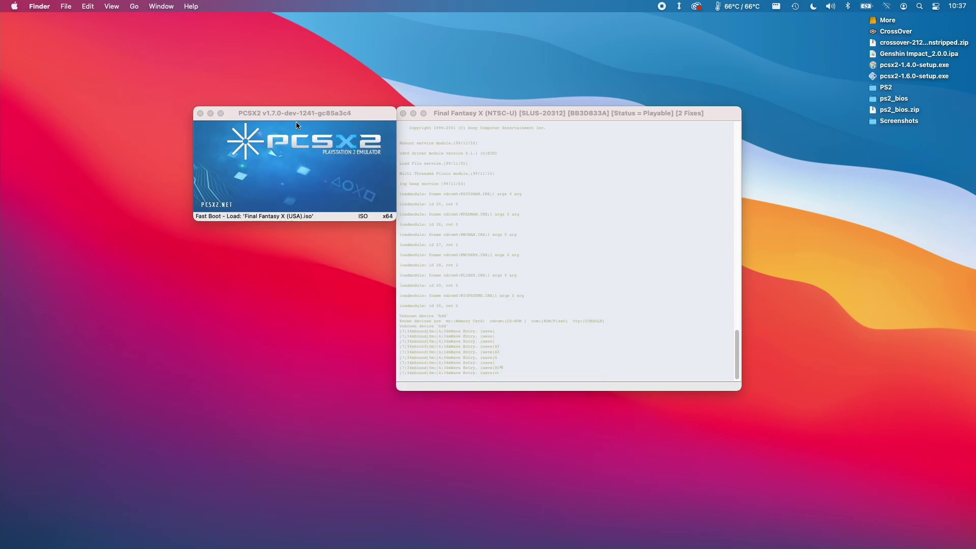
pyautogui.click(229, 113)
pyautogui.click(132, 6)
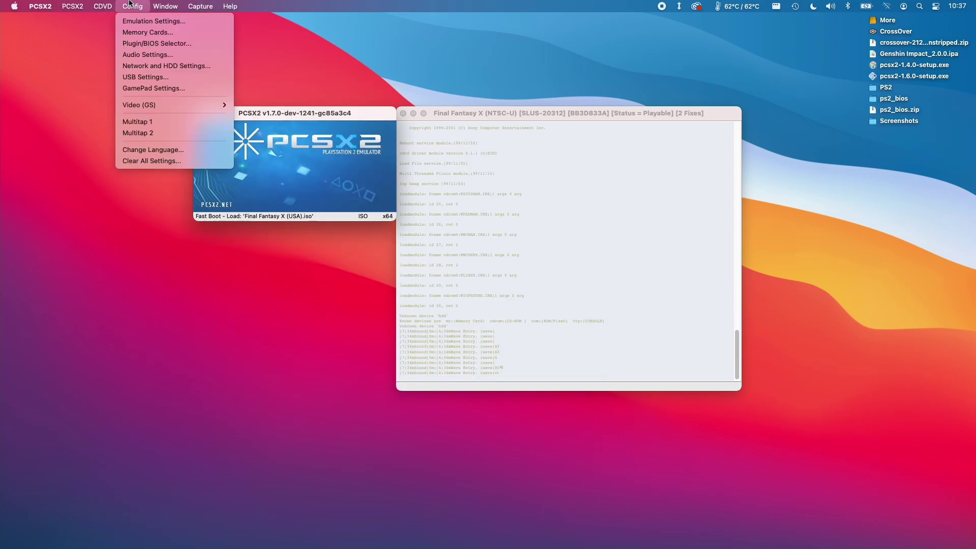
pyautogui.moveTo(208, 106)
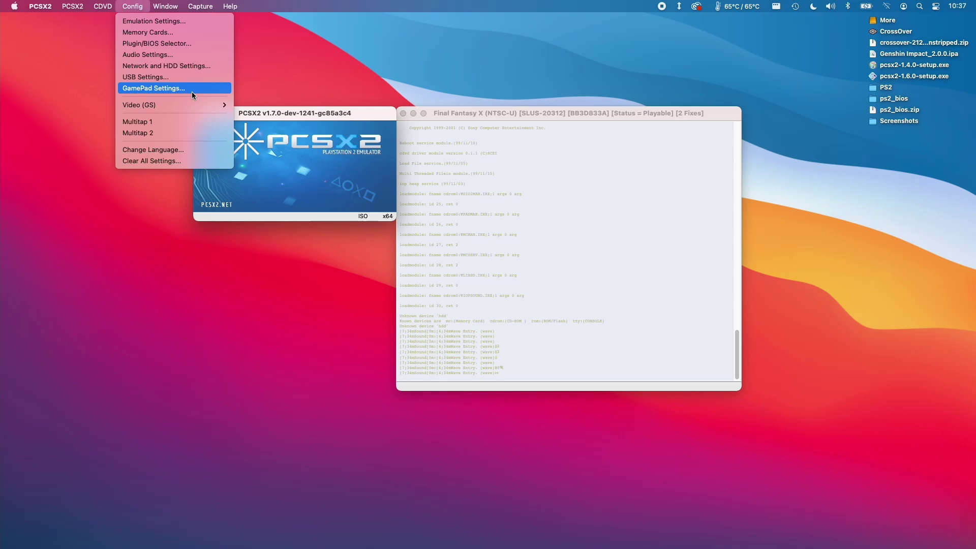
pyautogui.click(278, 129)
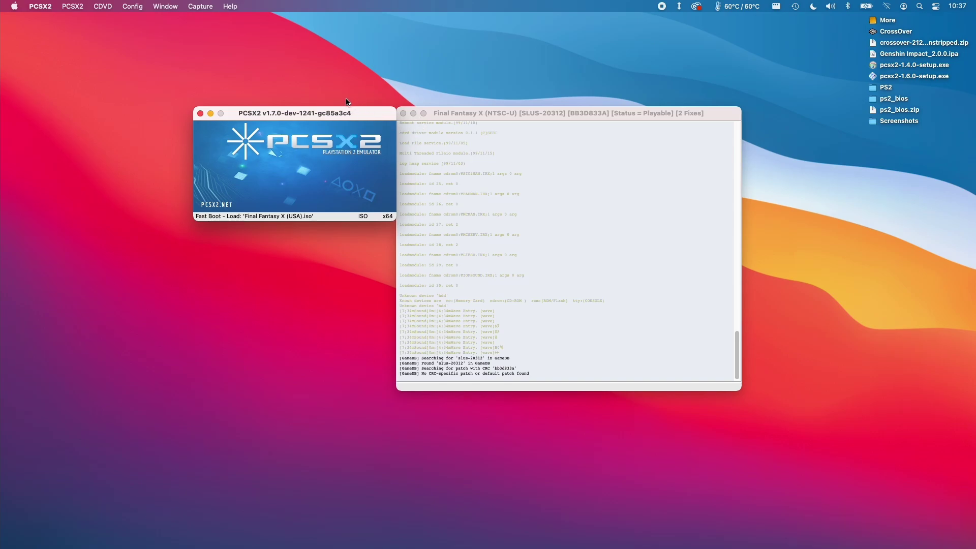
pyautogui.click(132, 6)
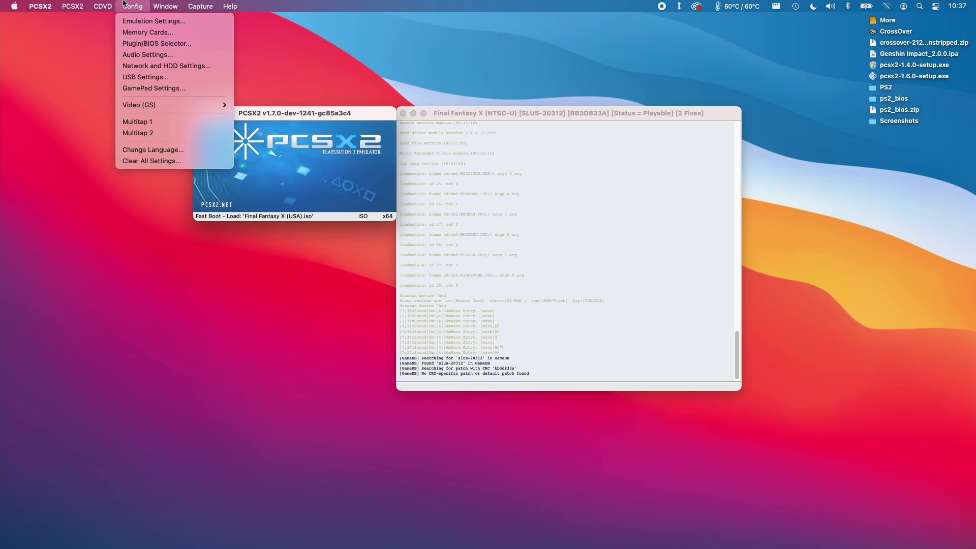
pyautogui.click(153, 88)
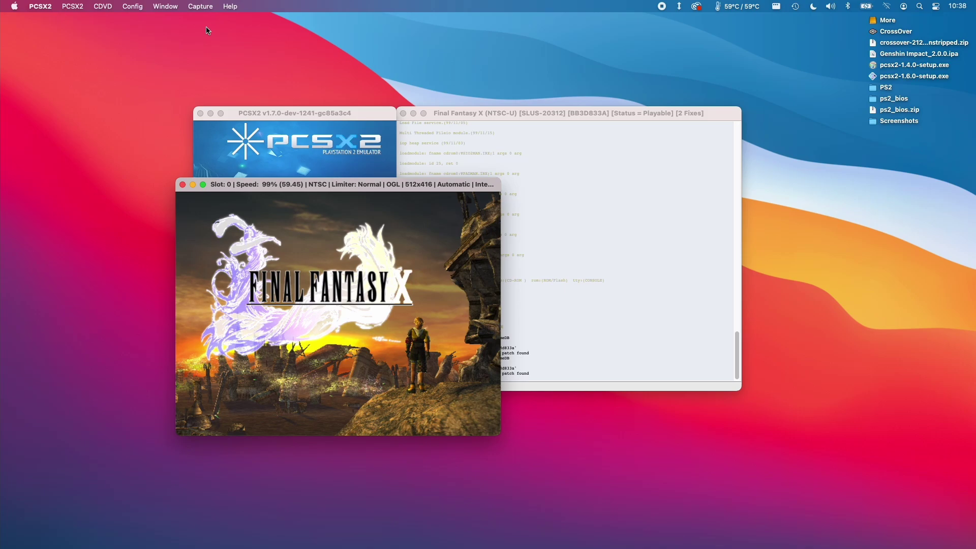
# - Refocus PCSX2 and bring up the Config menu's Video (GS) submenu
pyautogui.click(134, 6)
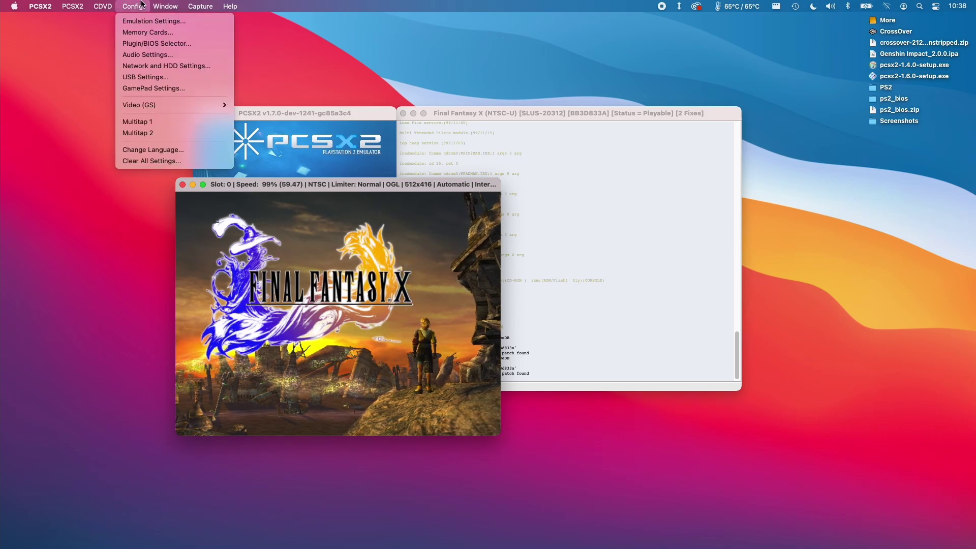
pyautogui.press('Escape')
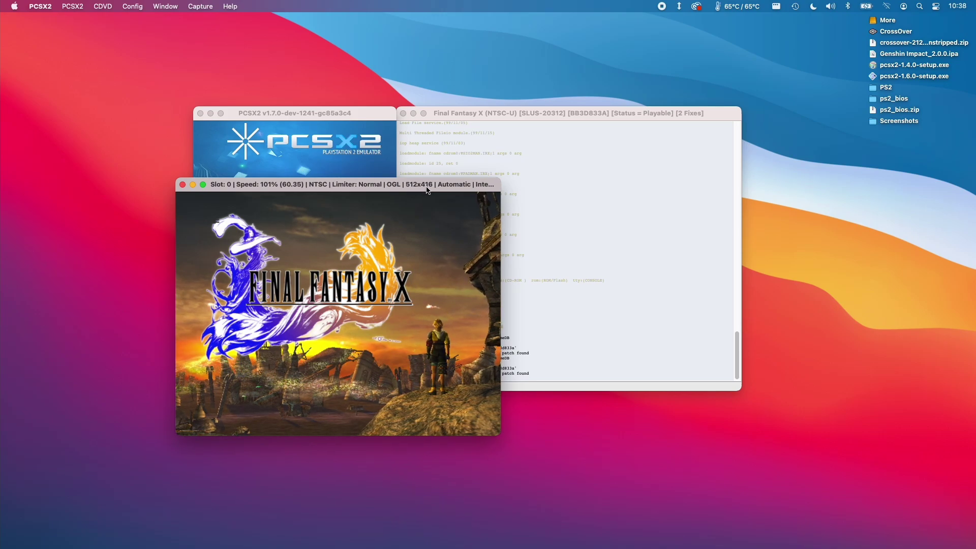
pyautogui.click(131, 52)
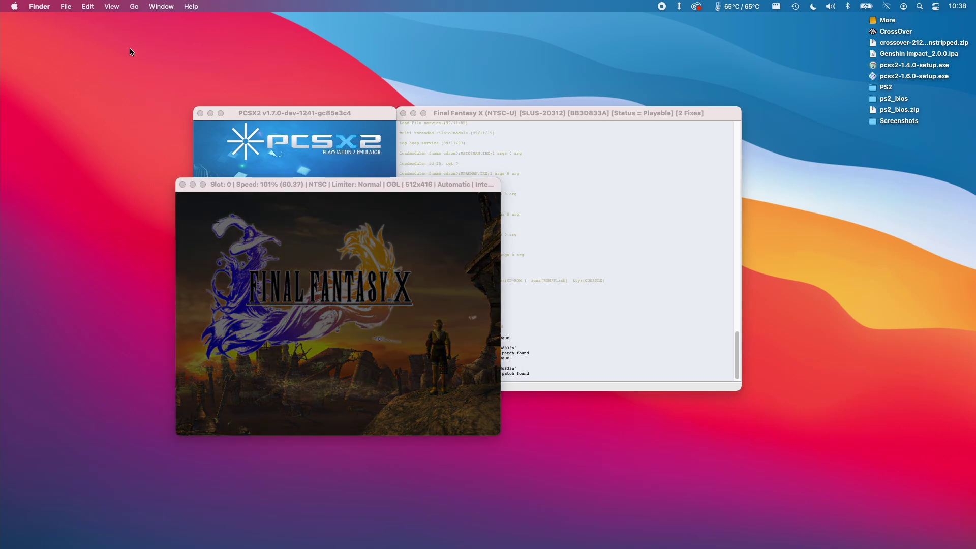
pyautogui.click(268, 182)
pyautogui.click(133, 6)
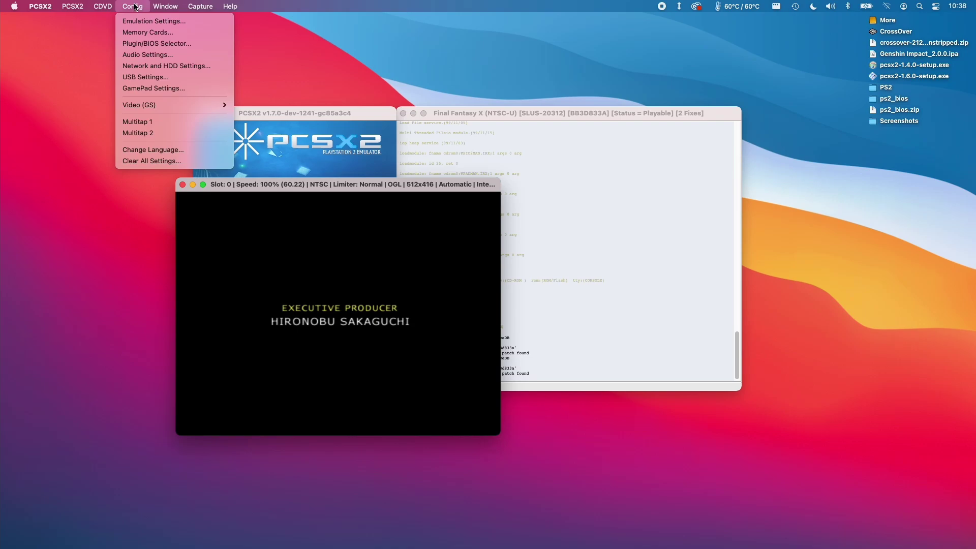
pyautogui.moveTo(182, 105)
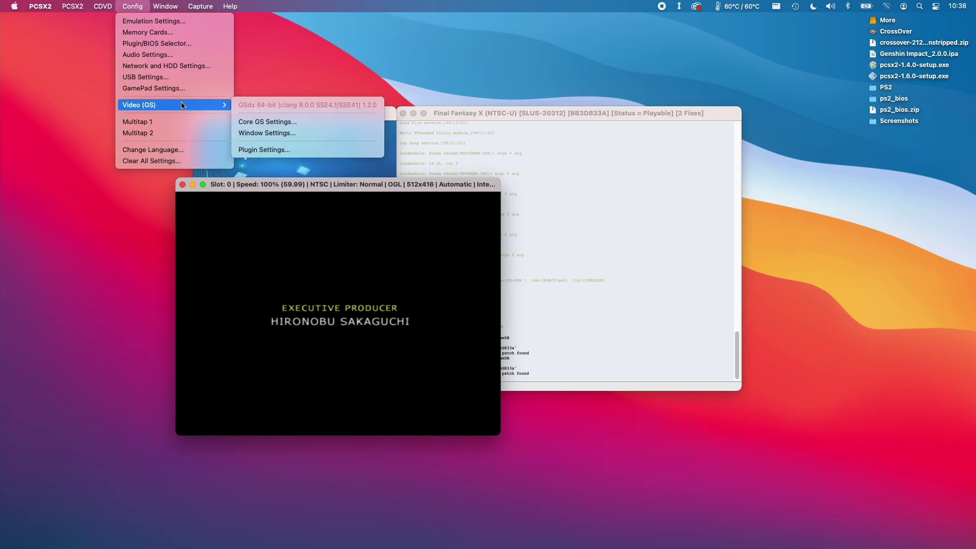
# - Set GSdx Internal Resolution to 3x Native (~1080p) and apply it
pyautogui.click(274, 147)
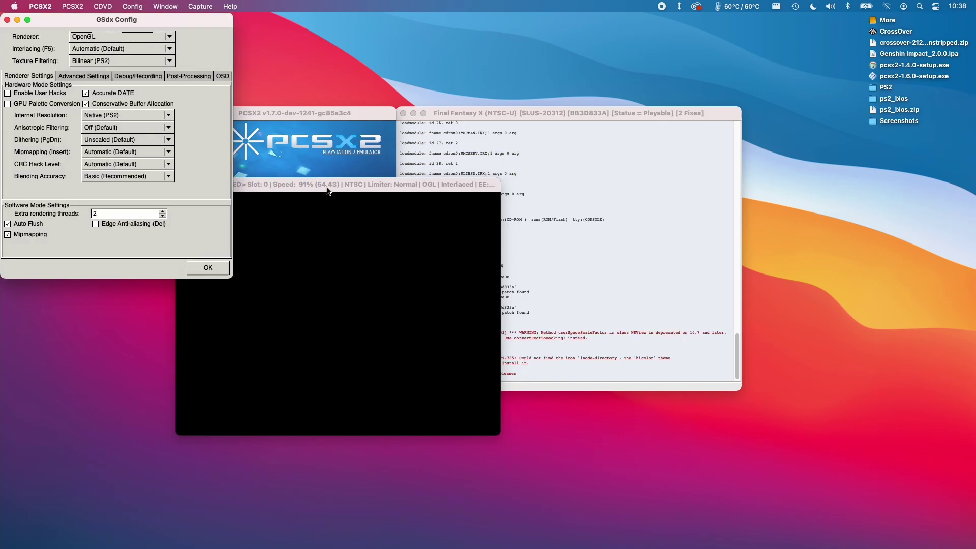
pyautogui.scroll(-2, 109, 118)
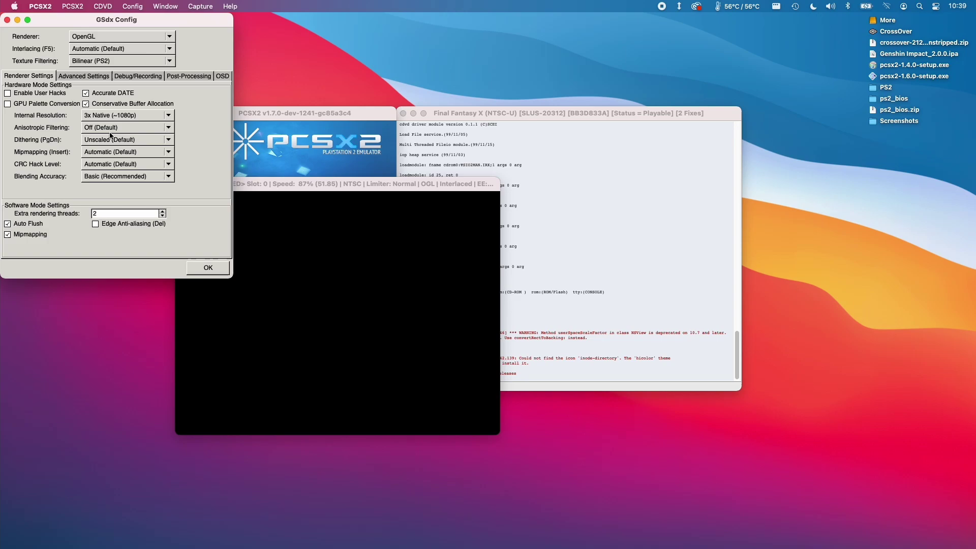
pyautogui.click(208, 268)
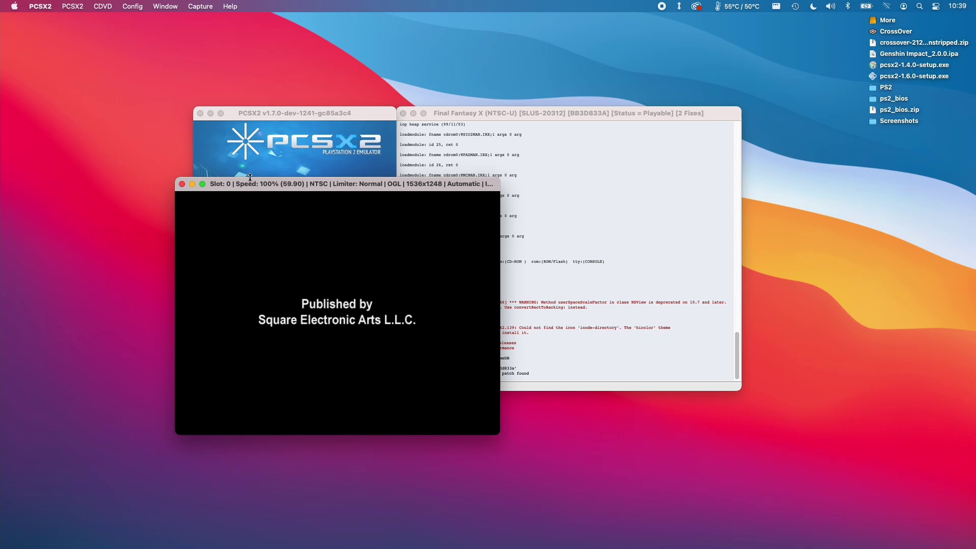
# - Switch Final Fantasy X to fullscreen with Alt+Return
pyautogui.hotkey('alt', 'Return')
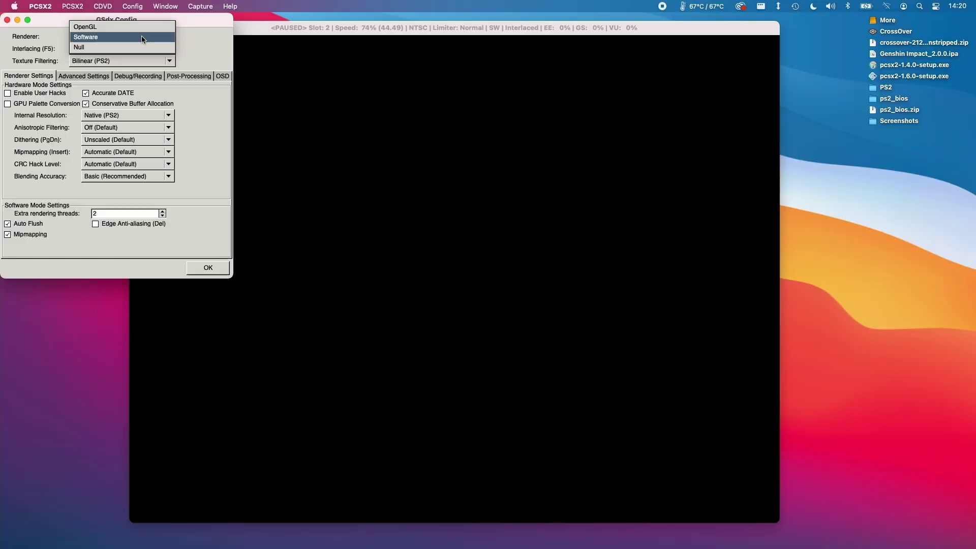
# - Choose the Software renderer in GSdx Config and review the Internal Resolution choices
pyautogui.click(142, 37)
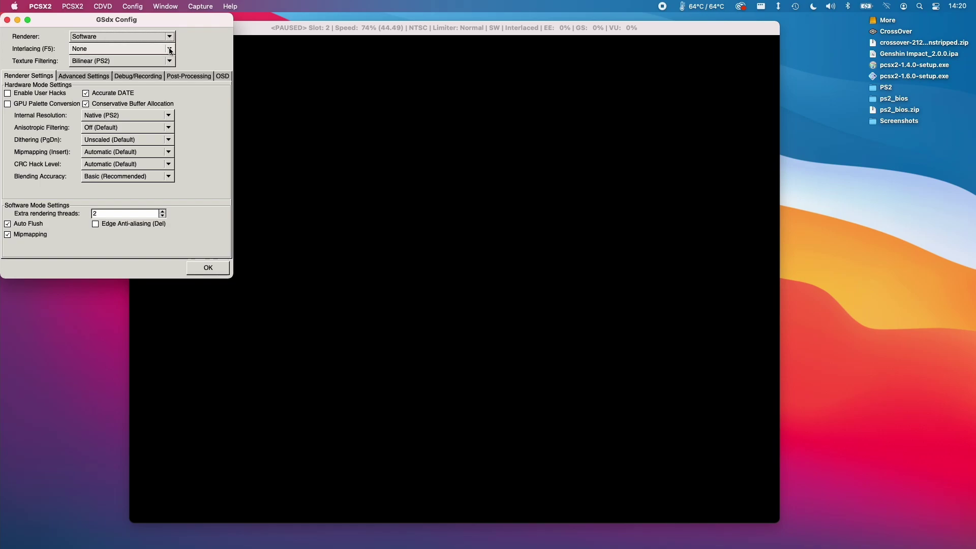
pyautogui.click(170, 41)
pyautogui.click(144, 37)
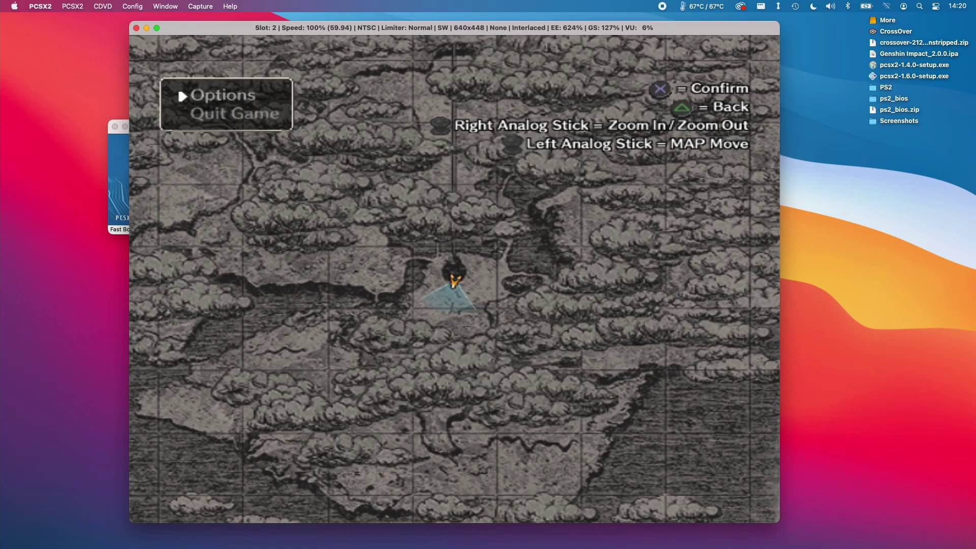
# - Dismiss the map and pause menu to resume gameplay
pyautogui.press('Return')
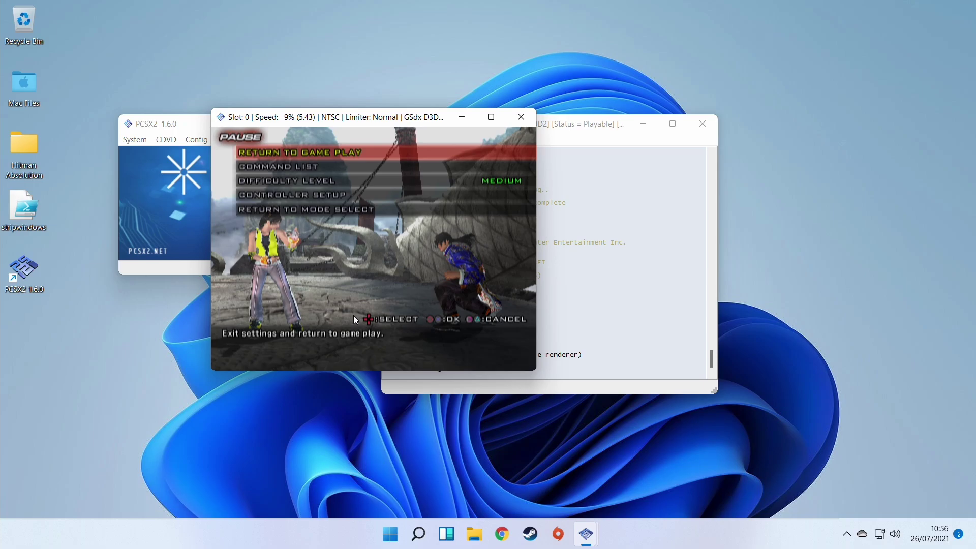
# - Maximize the fighting game, resume the match to a K.O., then leave fullscreen
pyautogui.doubleClick(385, 117)
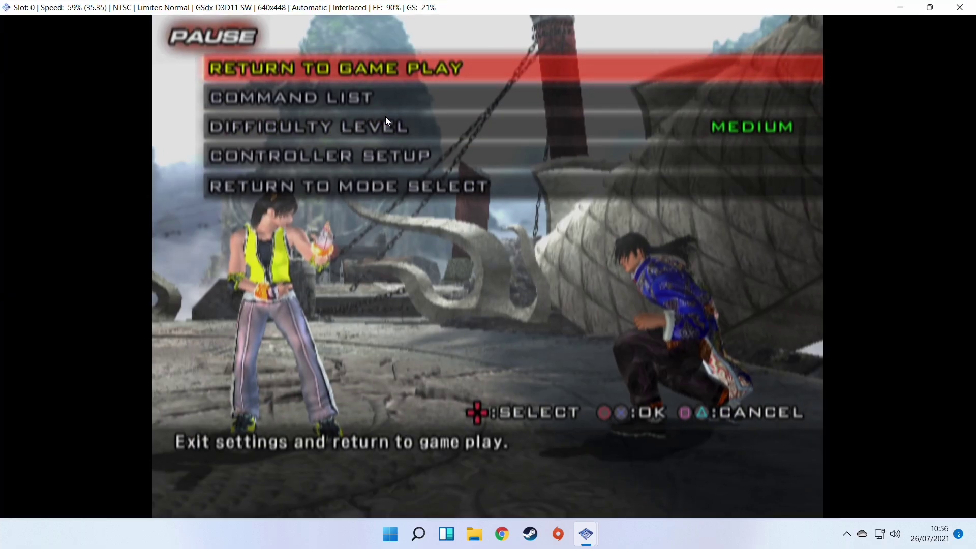
pyautogui.press('Return')
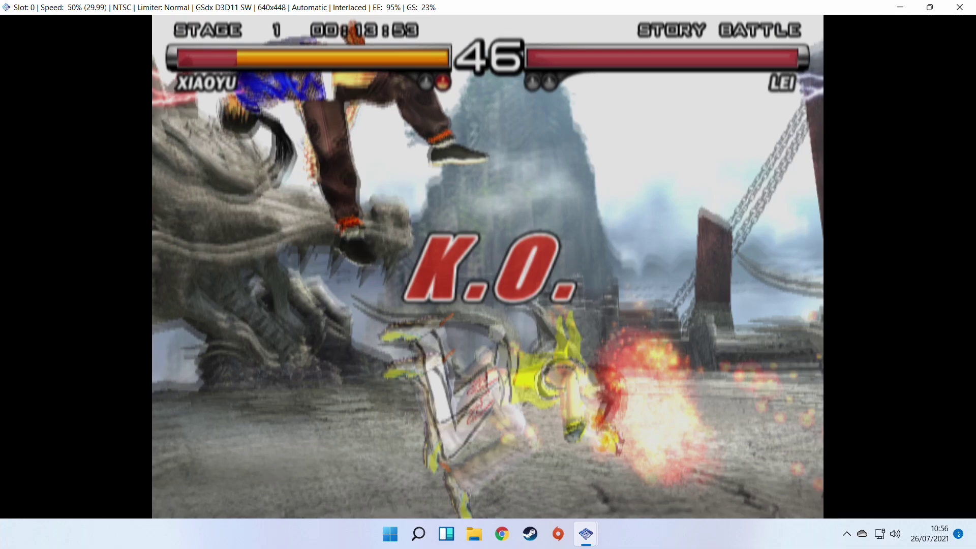
pyautogui.press('Escape')
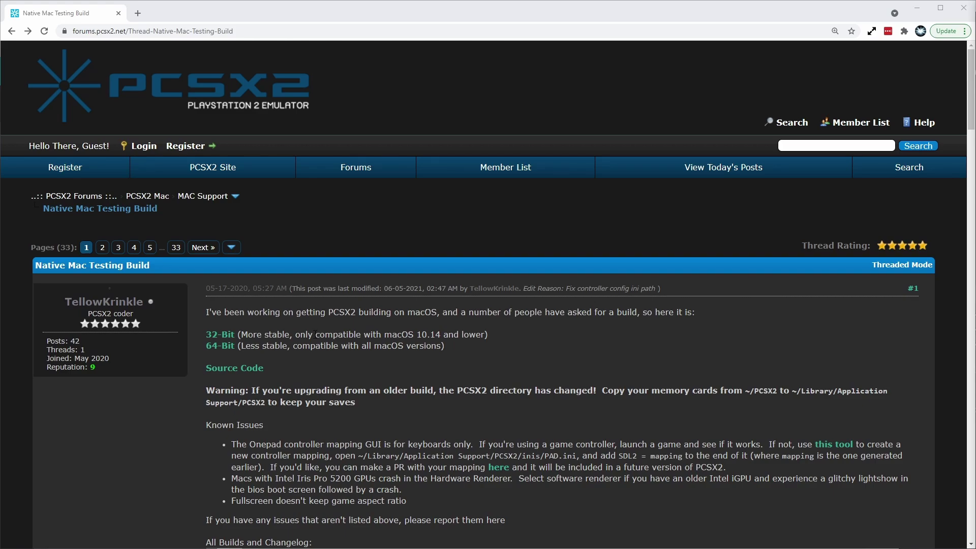
pyautogui.scroll(-3, 315, 333)
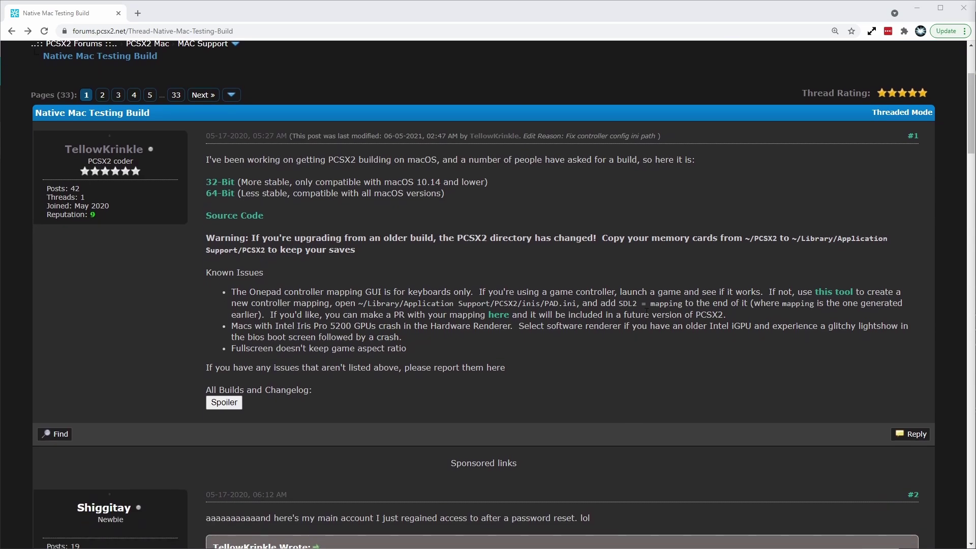
pyautogui.scroll(3, 360, 201)
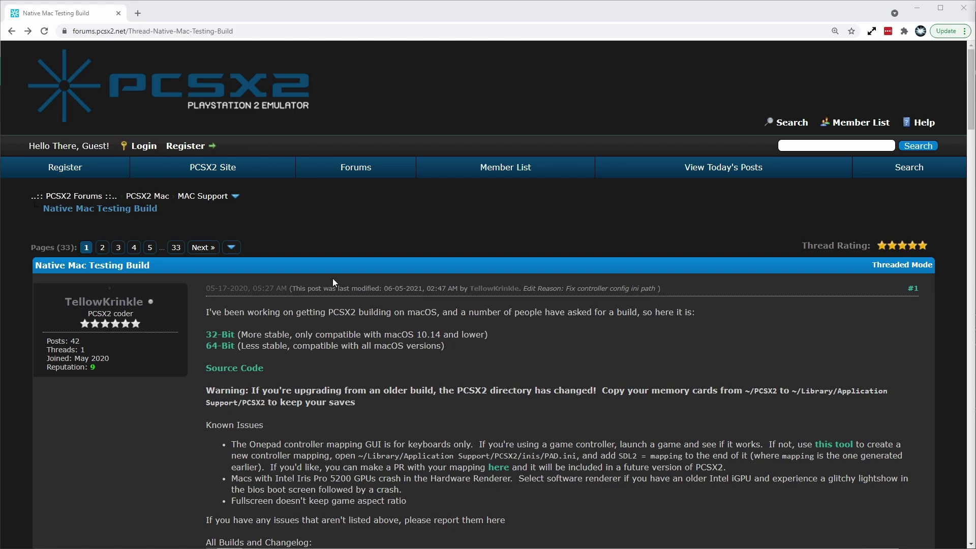
pyautogui.scroll(-3, 333, 282)
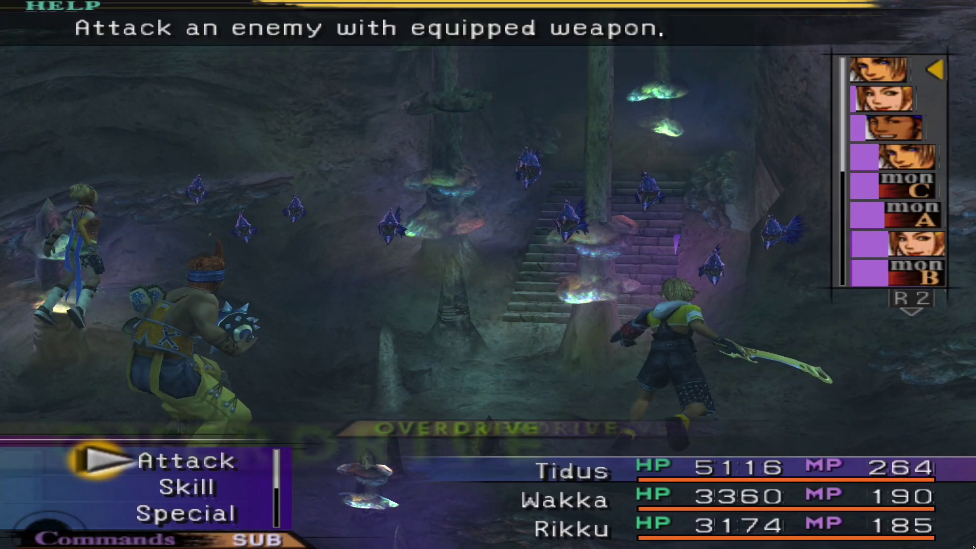
# - Have Tidus attack each turn, overkilling the fish enemies and capturing a Splasher
pyautogui.press('Return')
pyautogui.press('Return')
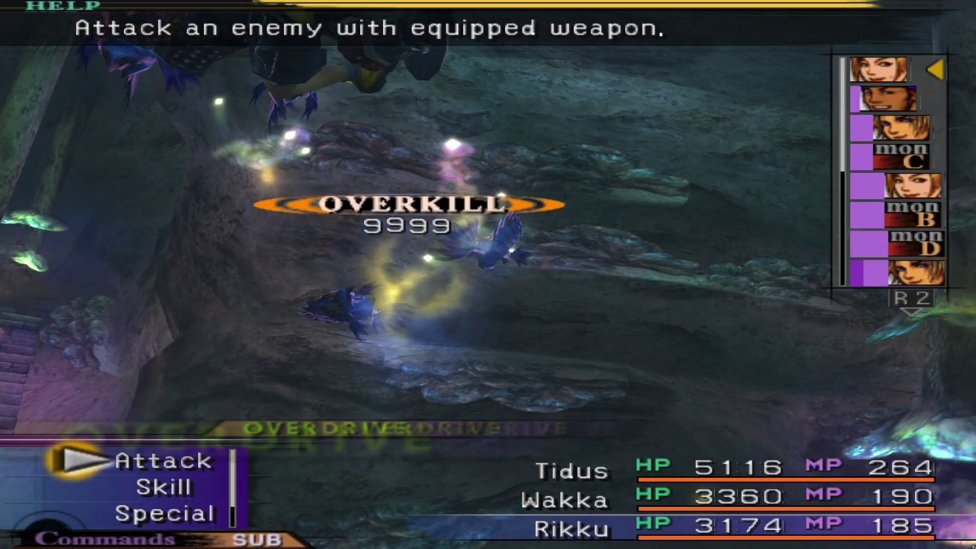
pyautogui.press('Return')
pyautogui.press('Return')
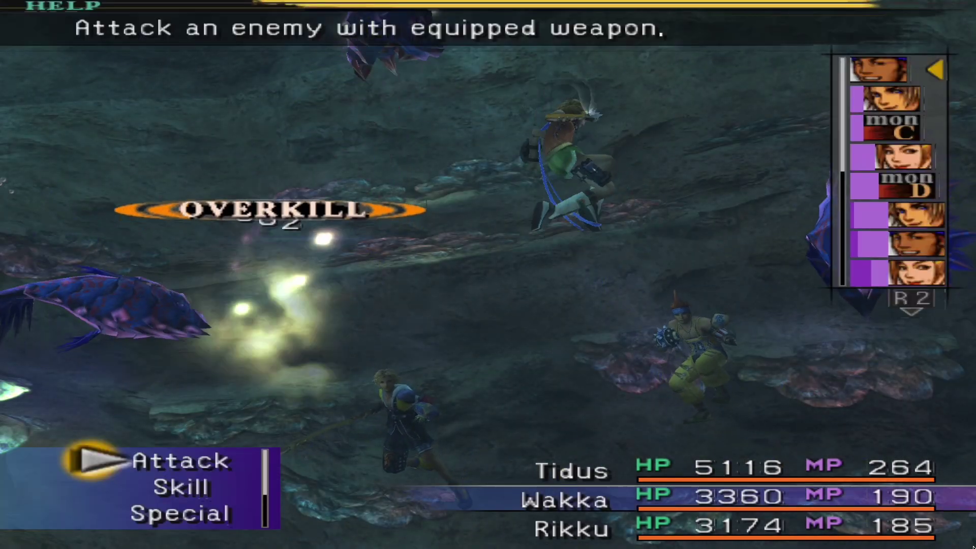
pyautogui.press('Return')
pyautogui.press('Return')
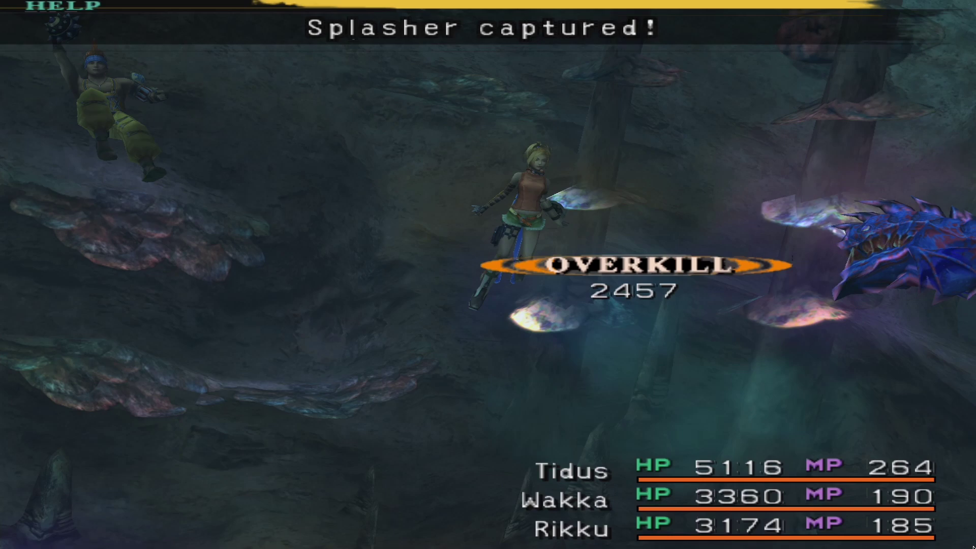
pyautogui.press('Return')
pyautogui.press('Return')
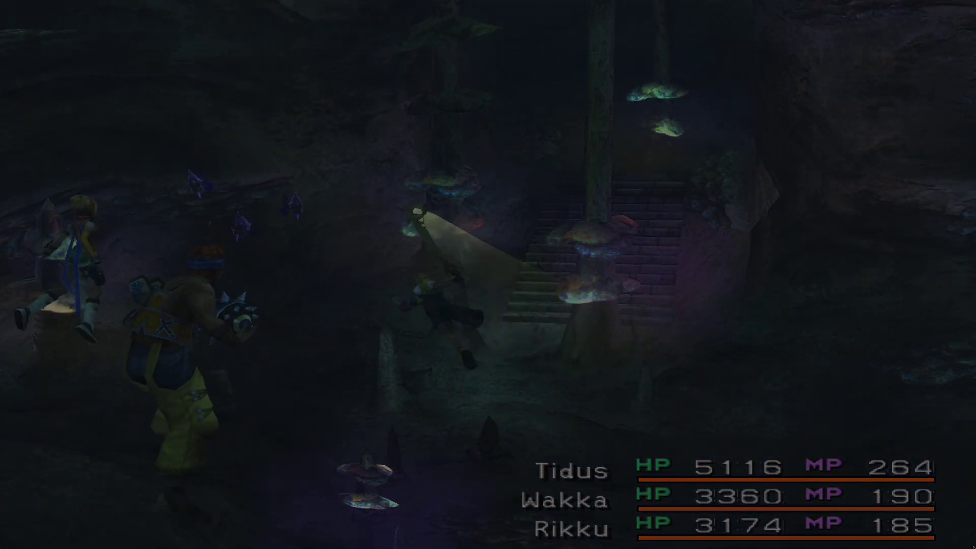